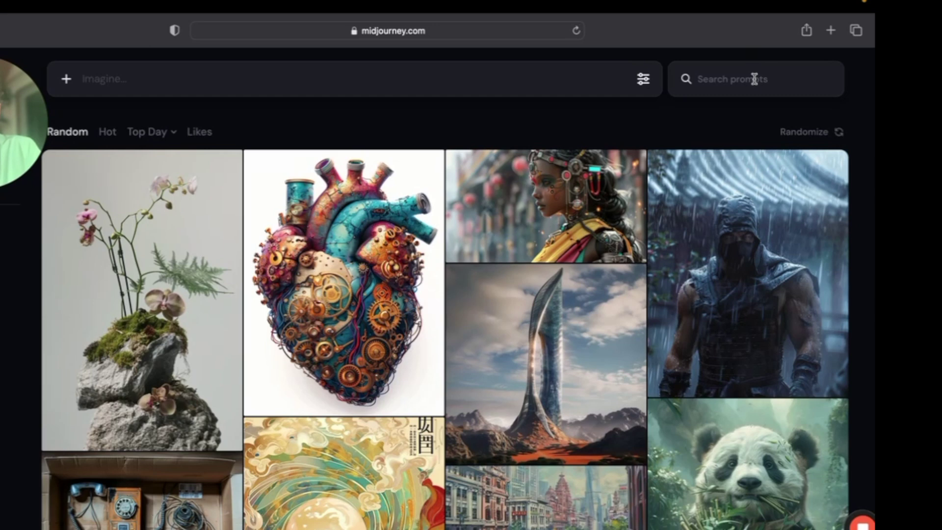
- Search community prompts for 'pretty woman', browse the results, then switch to the Likes feed
{"action": "left_click", "coordinate": [777, 75]}
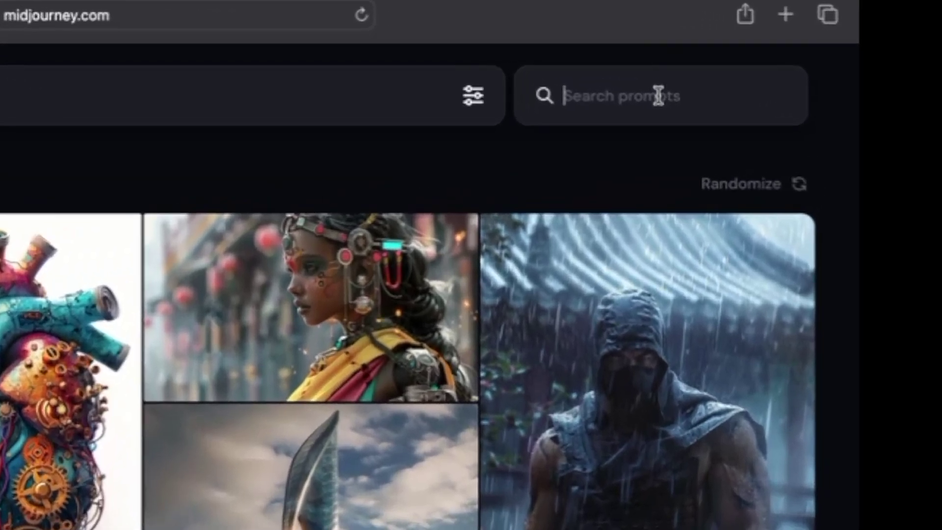
{"action": "type", "text": "pretty woman"}
{"action": "scroll", "coordinate": [311, 275], "scroll_direction": "down", "scroll_amount": 2}
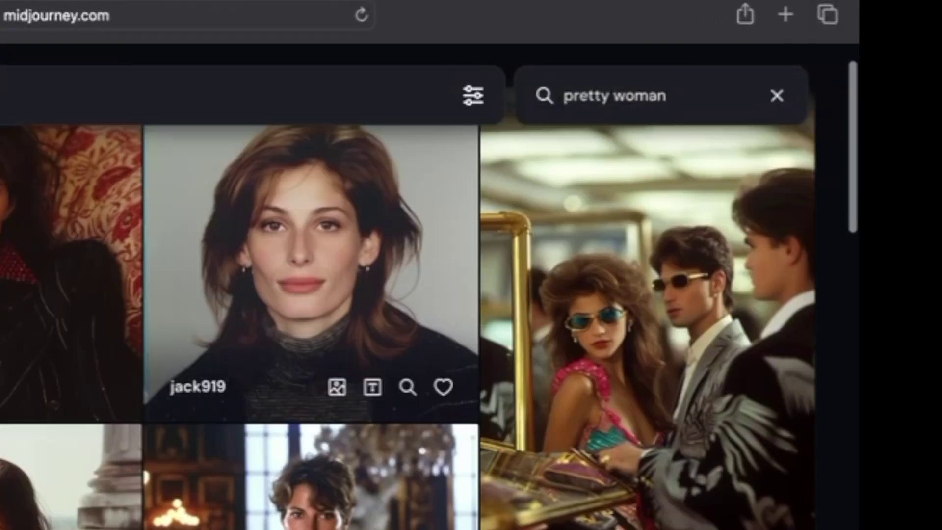
{"action": "scroll", "coordinate": [471, 295], "scroll_direction": "down", "scroll_amount": 5}
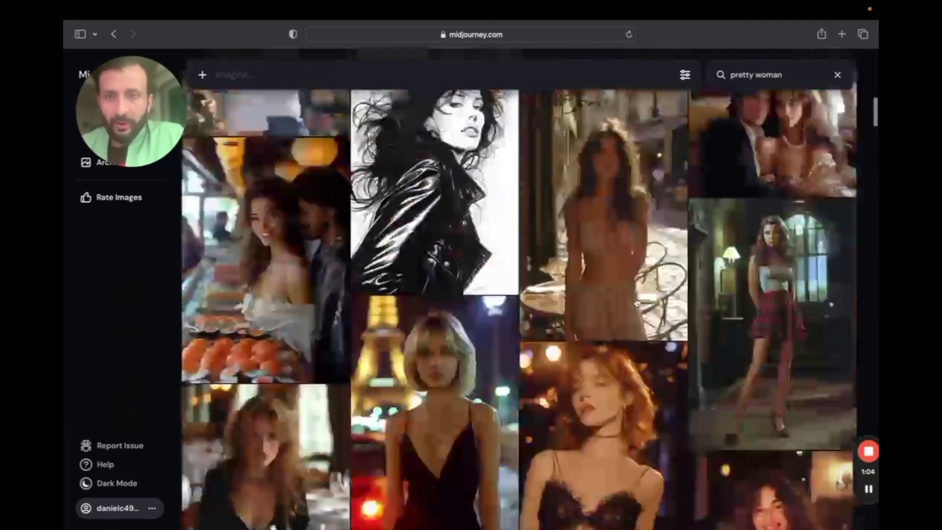
{"action": "scroll", "coordinate": [637, 304], "scroll_direction": "up", "scroll_amount": 5}
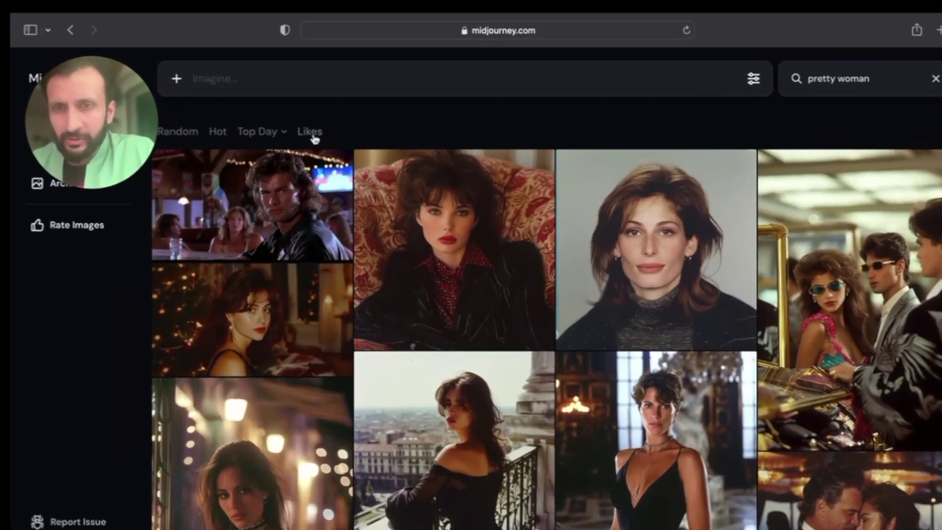
{"action": "left_click", "coordinate": [314, 121]}
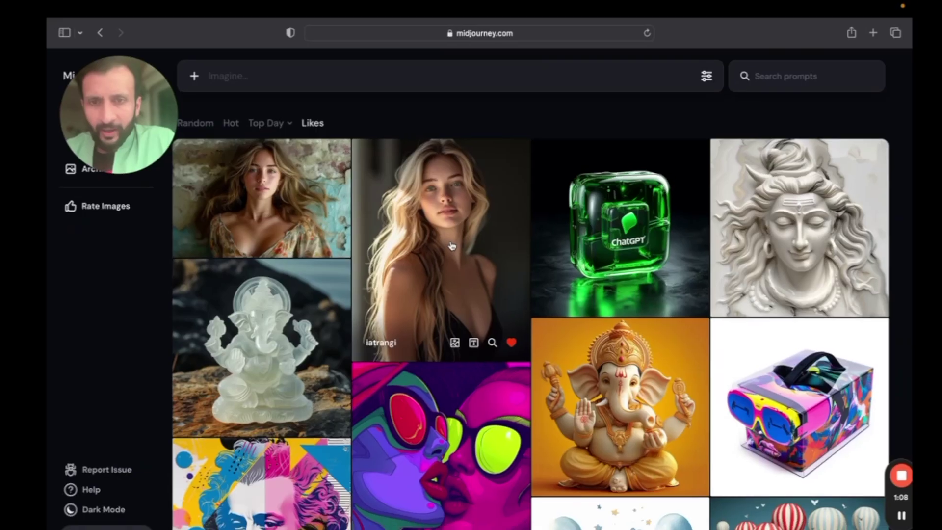
- Open the long-haired blonde woman's portrait and attach it to the Imagine bar as an image prompt
{"action": "left_click", "coordinate": [452, 246]}
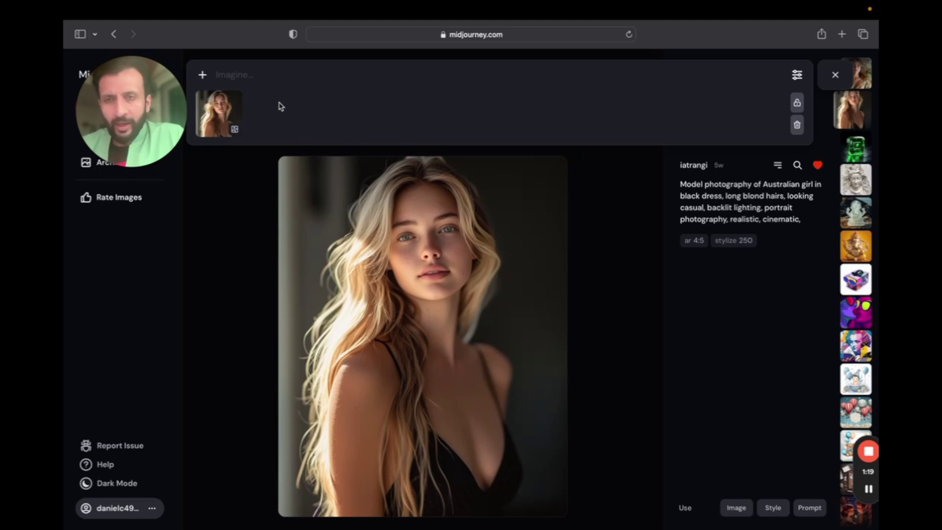
{"action": "mouse_move", "coordinate": [229, 116]}
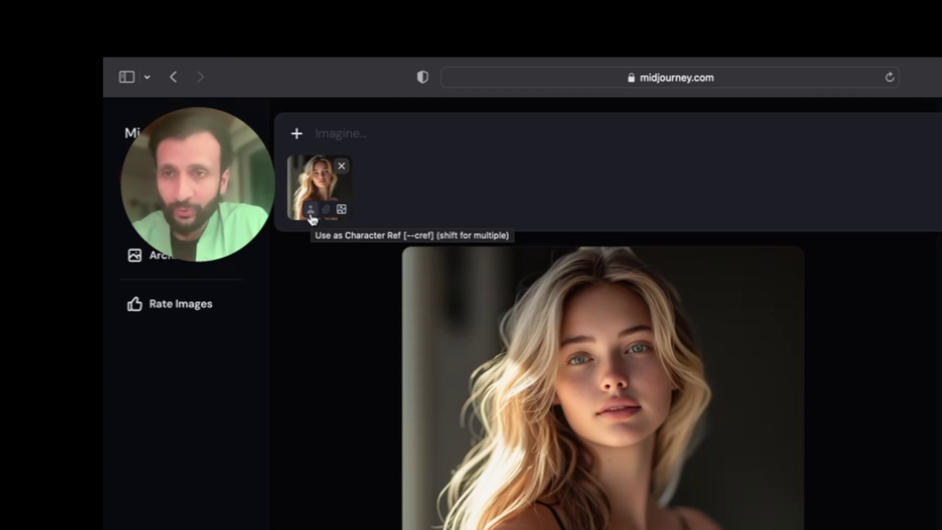
- Use the portrait as character reference for 'pretty woman in a shopping store' and browse the results
{"action": "left_click", "coordinate": [311, 211]}
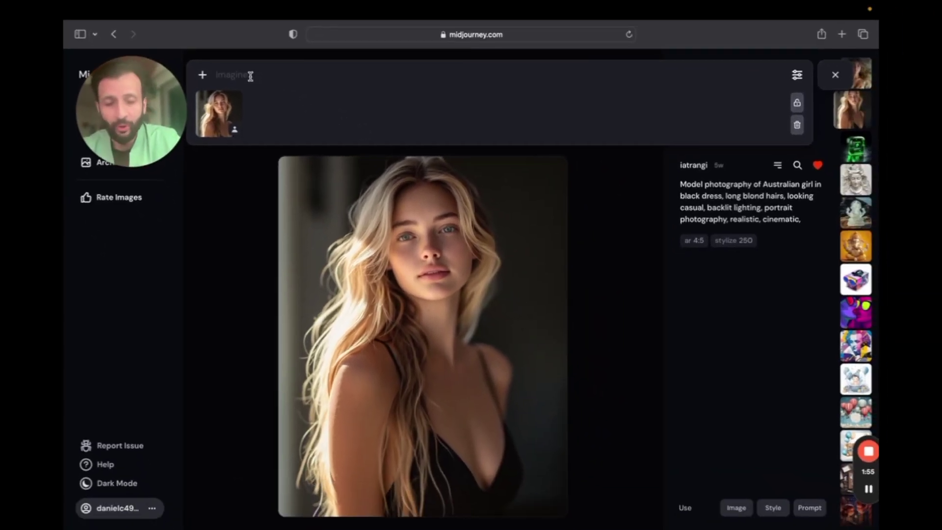
{"action": "type", "text": "pretty woman in a shopping store"}
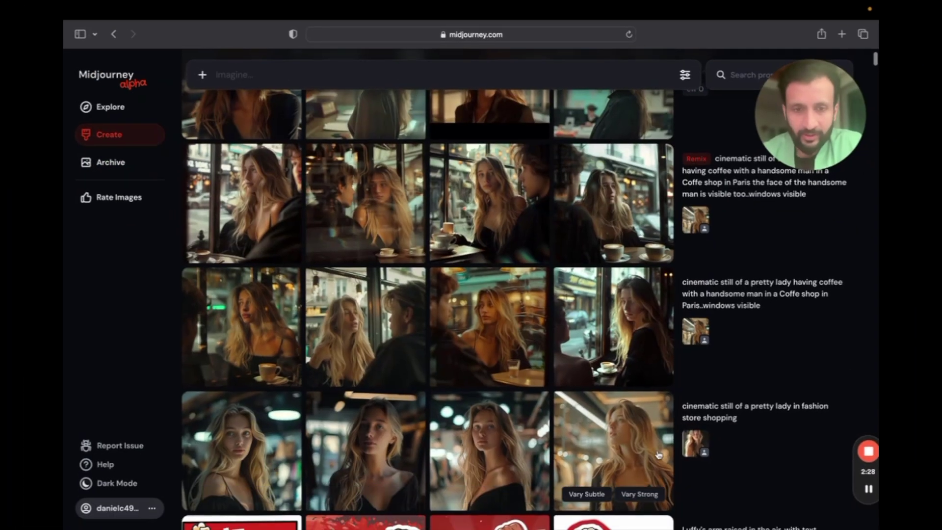
{"action": "left_click", "coordinate": [638, 432]}
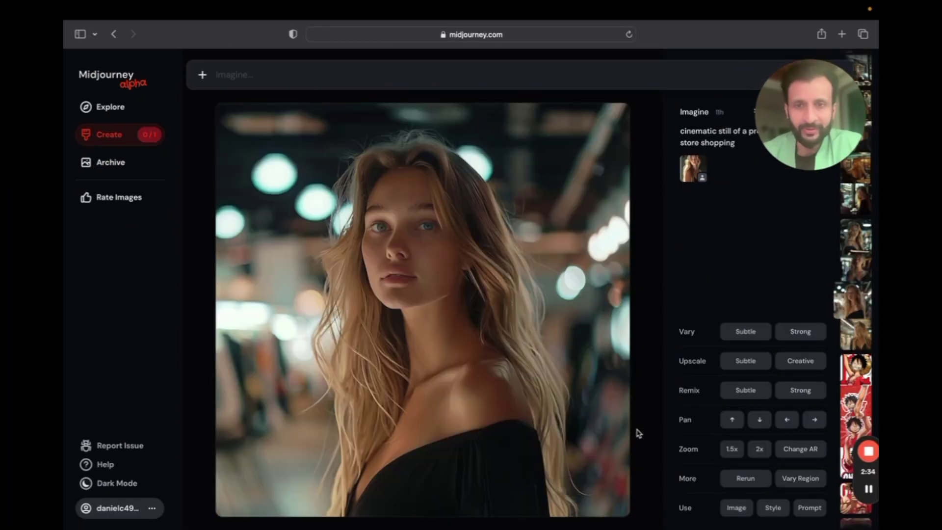
{"action": "key", "text": "Down"}
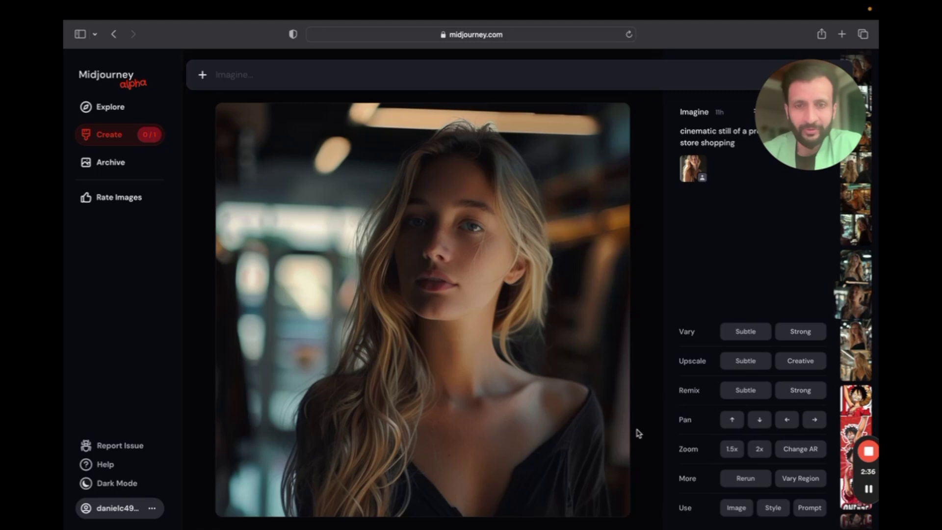
{"action": "key", "text": "Down"}
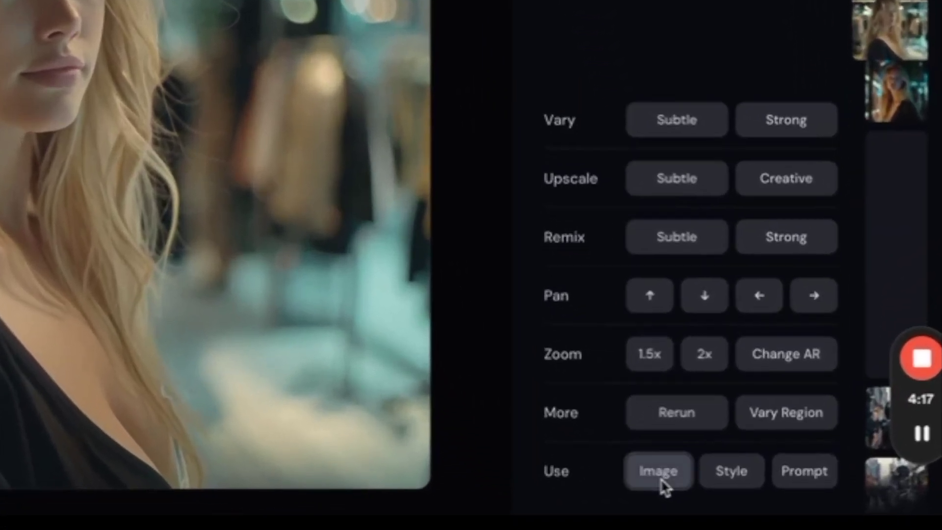
- Reuse the store image and submit a 'cinematic still of a pretty lady' coffee-in-a-Paris-cafe prompt
{"action": "left_click", "coordinate": [711, 495]}
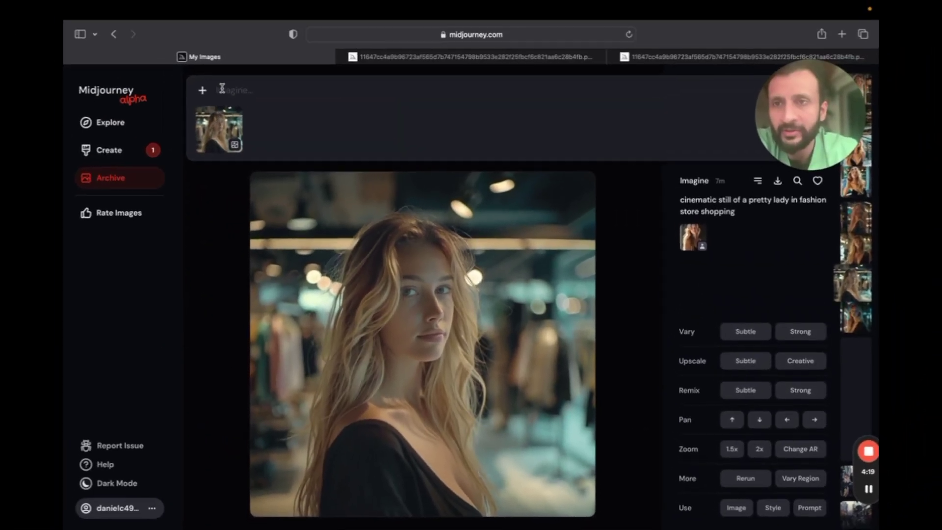
{"action": "left_click", "coordinate": [222, 89]}
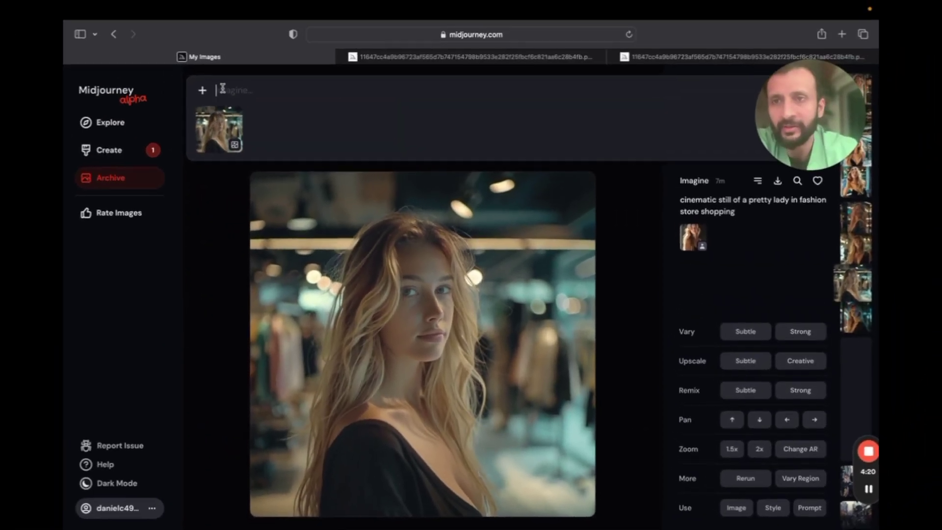
{"action": "type", "text": "pretty "}
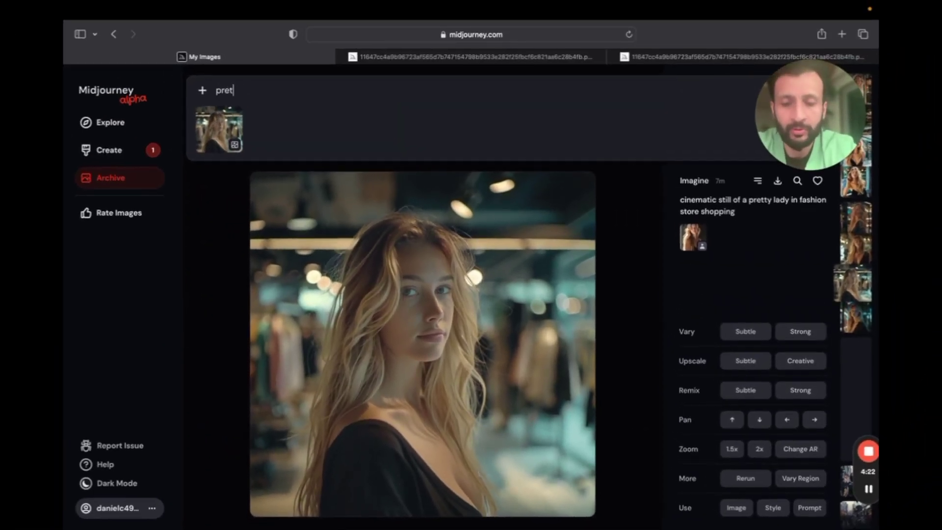
{"action": "type", "text": "lady in"}
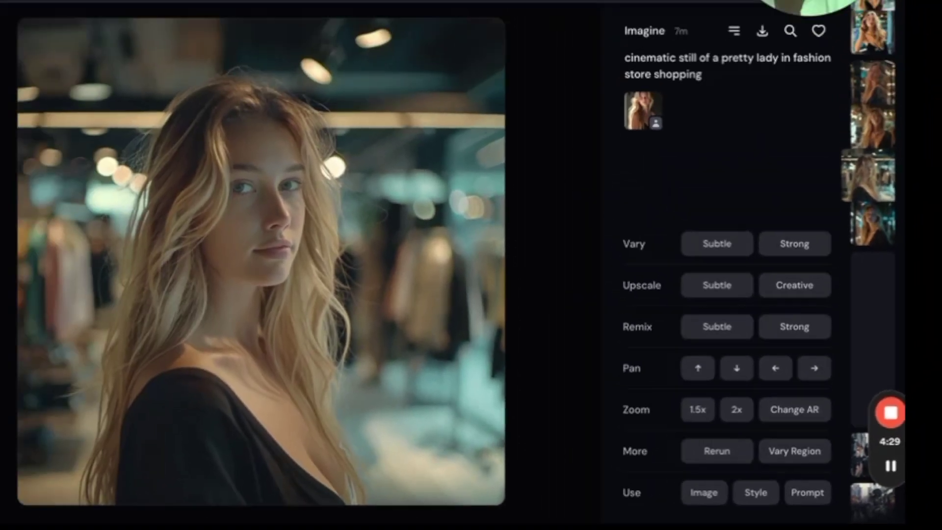
{"action": "type", "text": "pping Coffee in a cafe in parish with a male friend"}
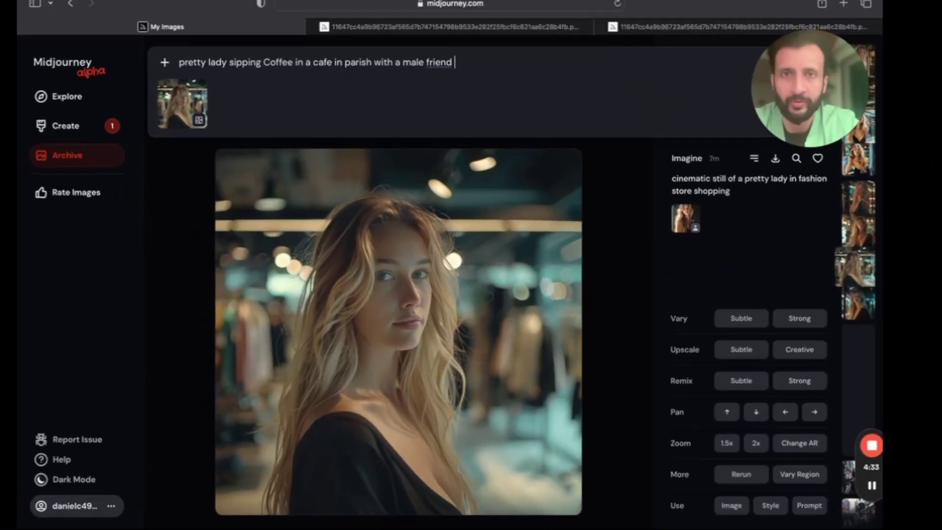
{"action": "left_click", "coordinate": [178, 62]}
{"action": "type", "text": "cinematic still"}
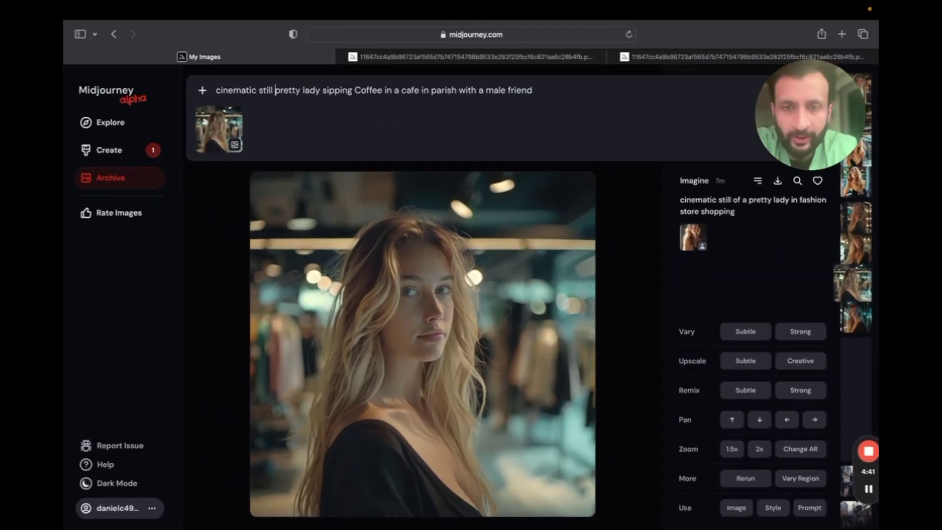
{"action": "key", "text": "Return"}
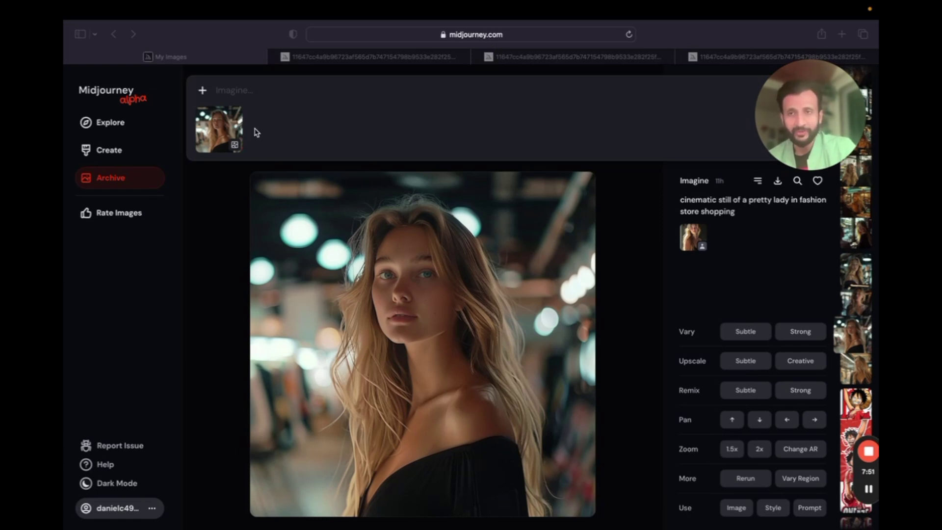
- Generate 'cinematic still of a pretty lady sitting in her home office --cw 25' with character reference, then browse
{"action": "left_click", "coordinate": [243, 92]}
{"action": "type", "text": "cinematic still of a pretty lady sitting in her home office --cw 25"}
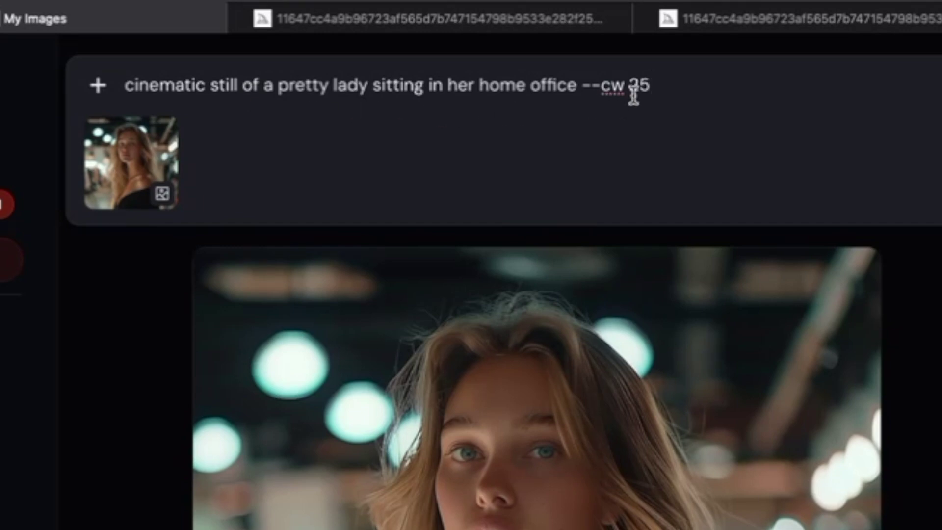
{"action": "mouse_move", "coordinate": [162, 203]}
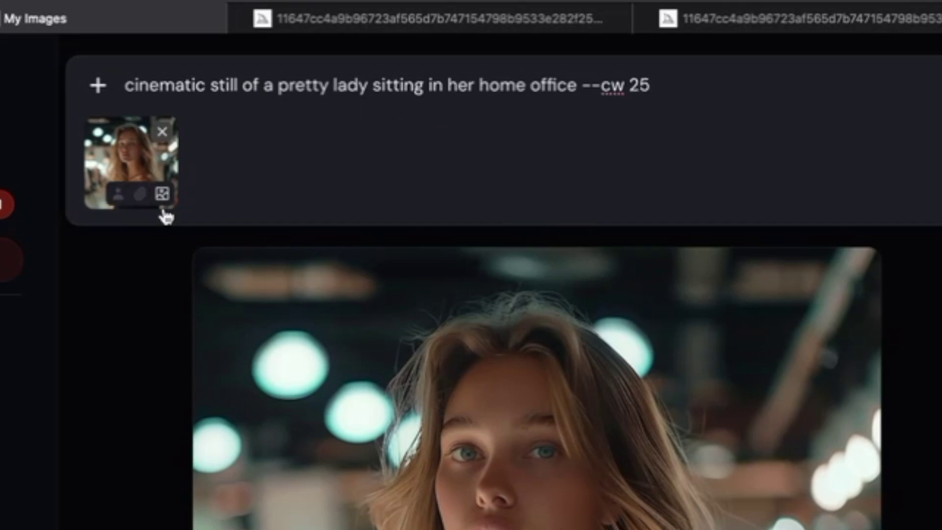
{"action": "left_click", "coordinate": [119, 197]}
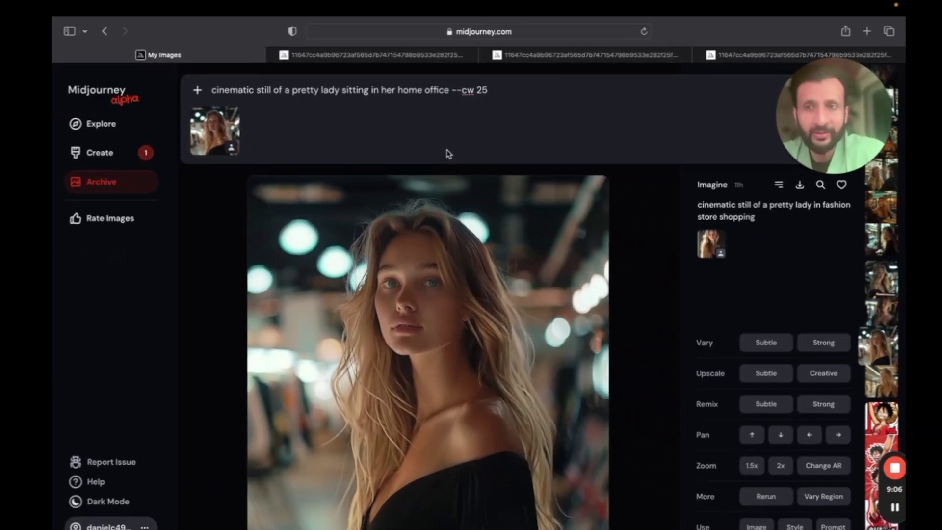
{"action": "key", "text": "Return"}
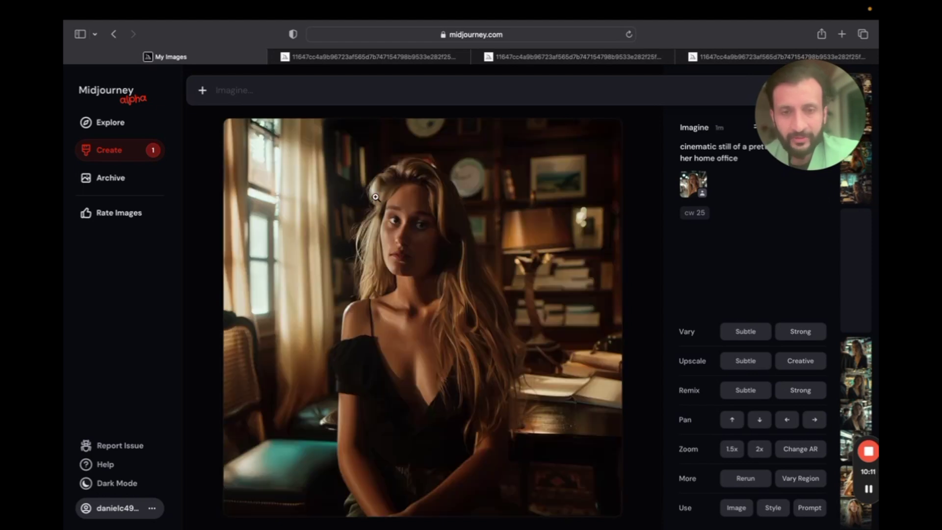
{"action": "key", "text": "Right"}
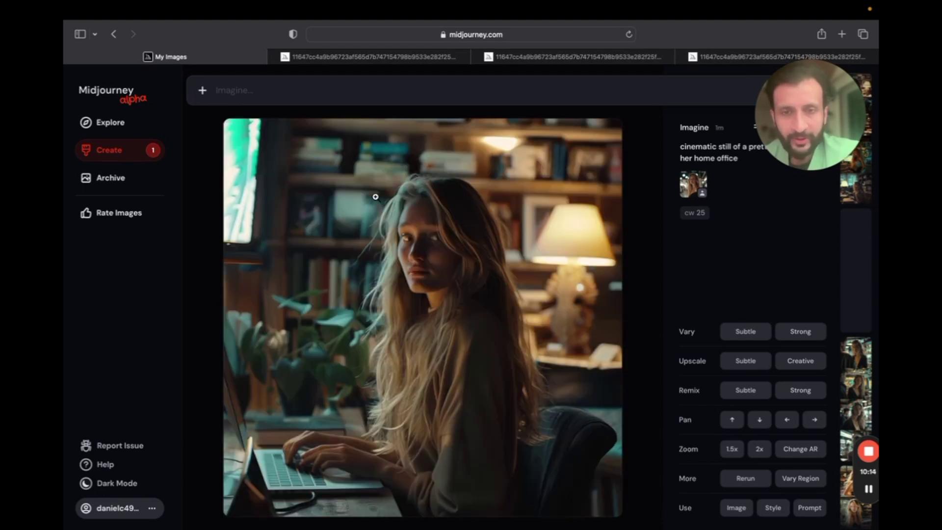
{"action": "key", "text": "Escape"}
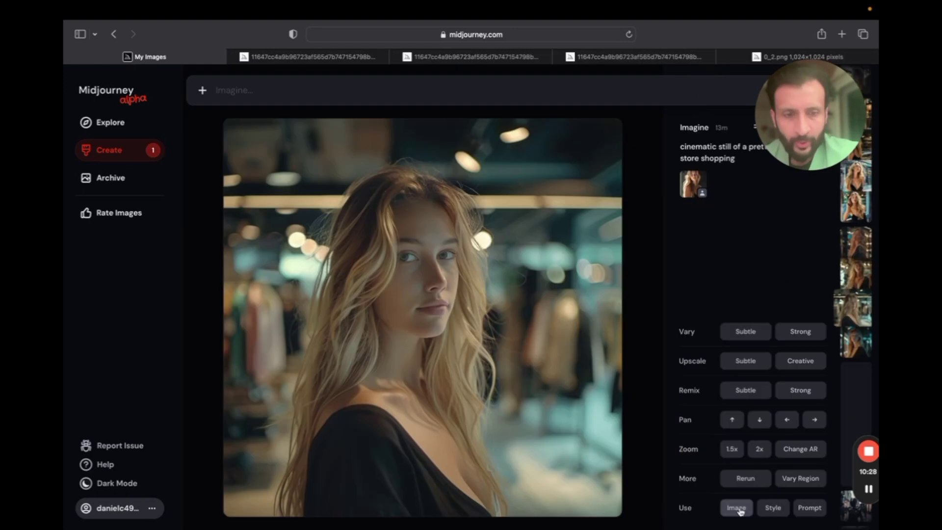
- Attach the store portrait as character reference and paste the corporate office prompt with --cw 0
{"action": "left_click", "coordinate": [736, 508]}
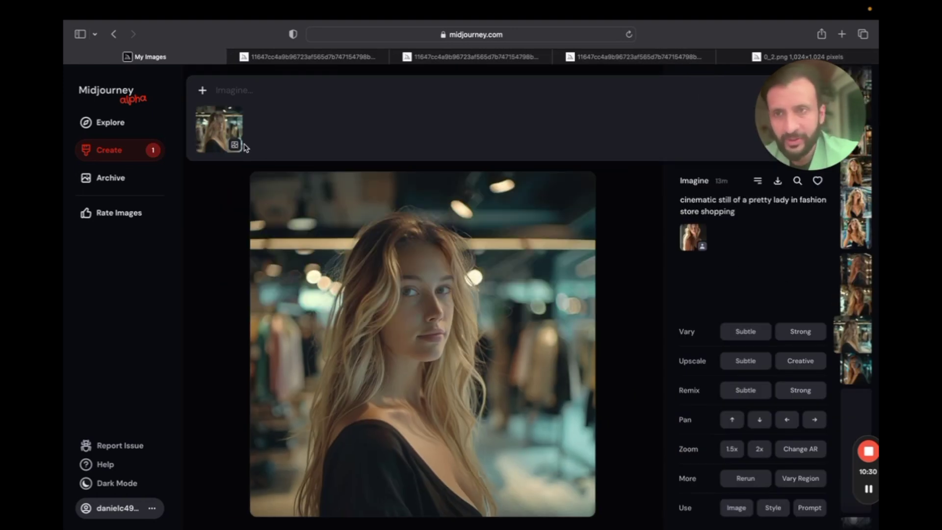
{"action": "left_click", "coordinate": [215, 148]}
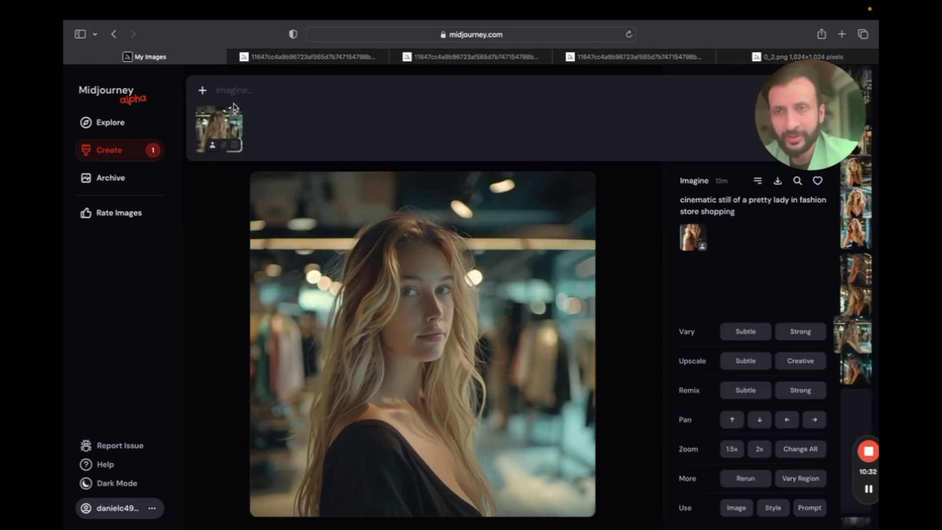
{"action": "left_click", "coordinate": [238, 86]}
{"action": "type", "text": "cinematic still of a pretty lady working in a corporate office with glass windows"}
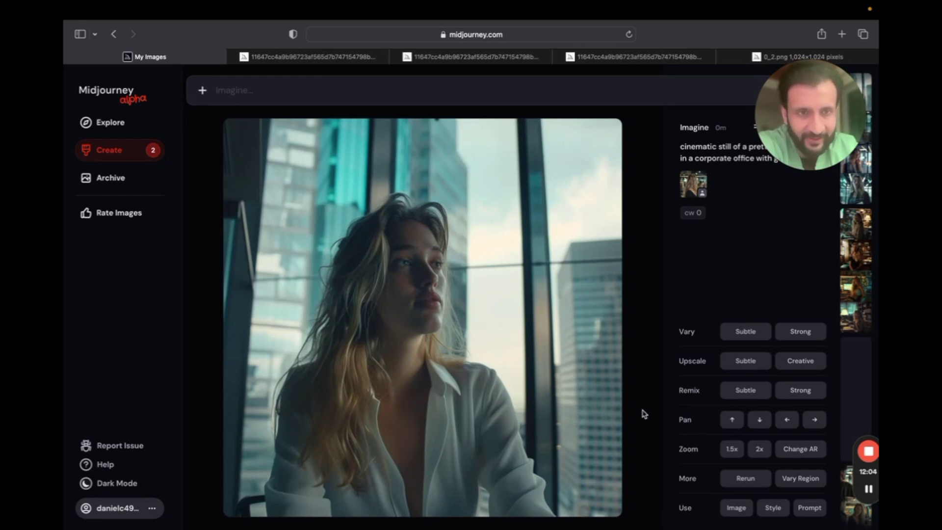
- Browse through the generated corporate office images of the woman
{"action": "key", "text": "Right"}
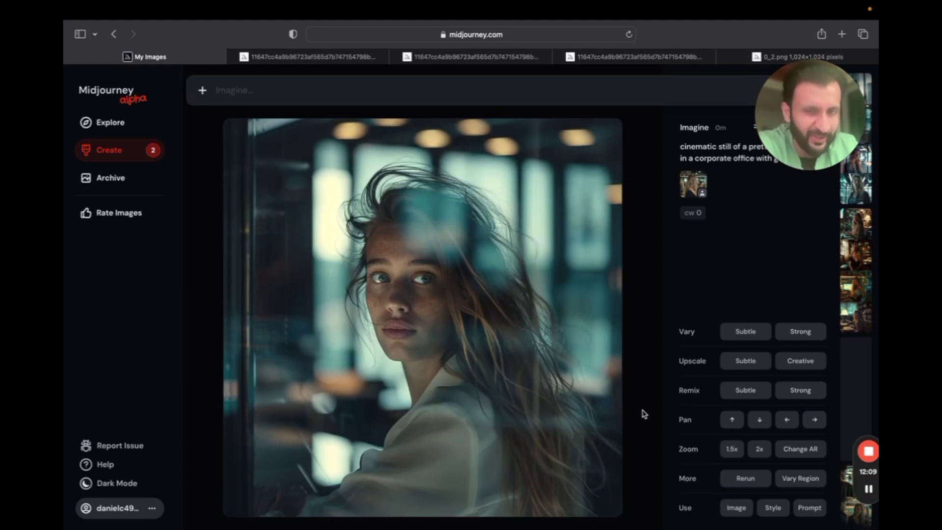
{"action": "key", "text": "Right"}
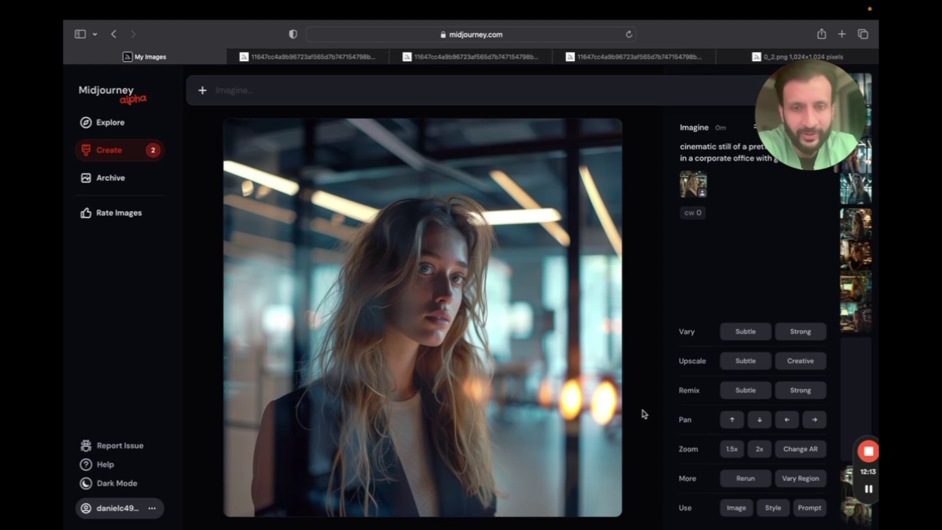
{"action": "key", "text": "Right"}
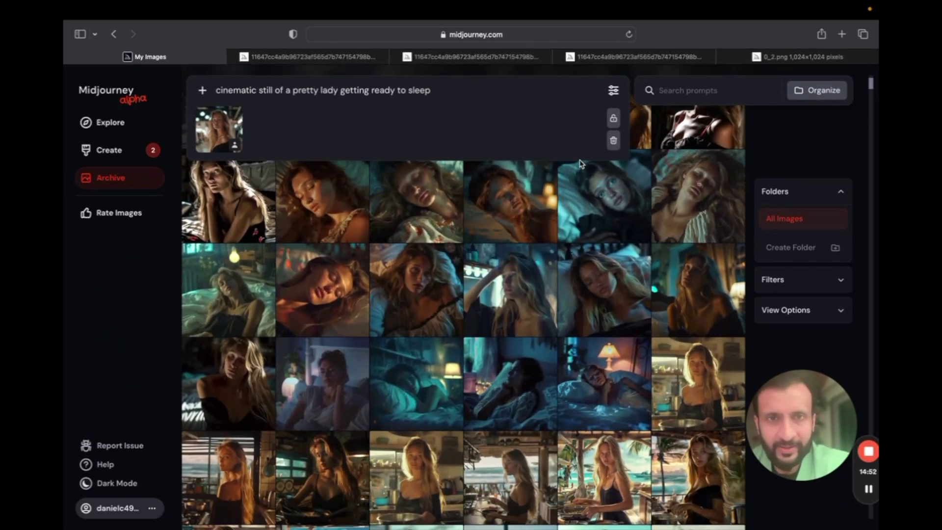
- Add --cw 50 to the getting-ready-to-sleep prompt and submit it
{"action": "left_click", "coordinate": [241, 409]}
{"action": "key", "text": "Right"}
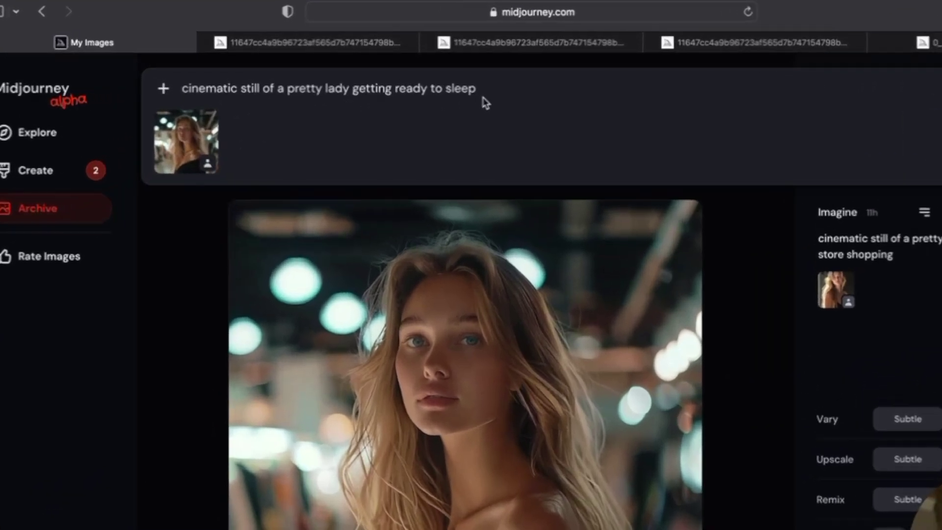
{"action": "left_click", "coordinate": [459, 89]}
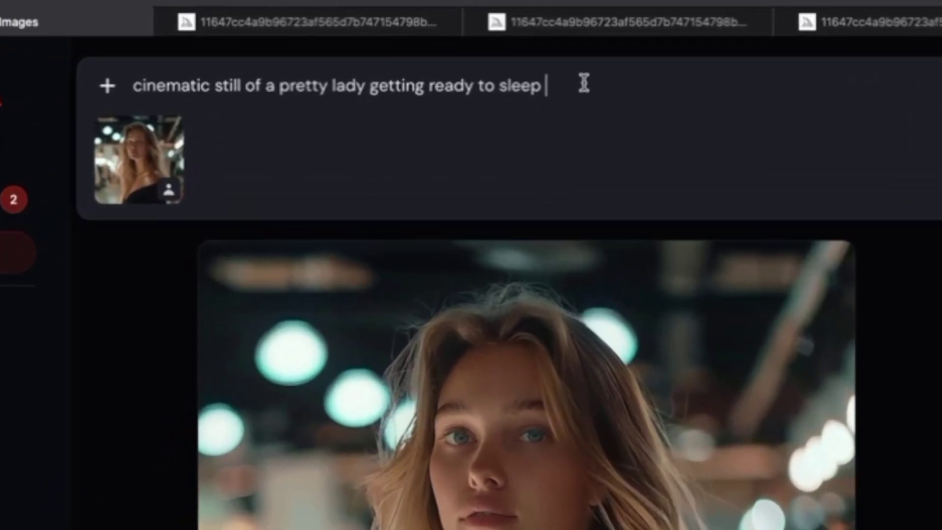
{"action": "type", "text": "--cw"}
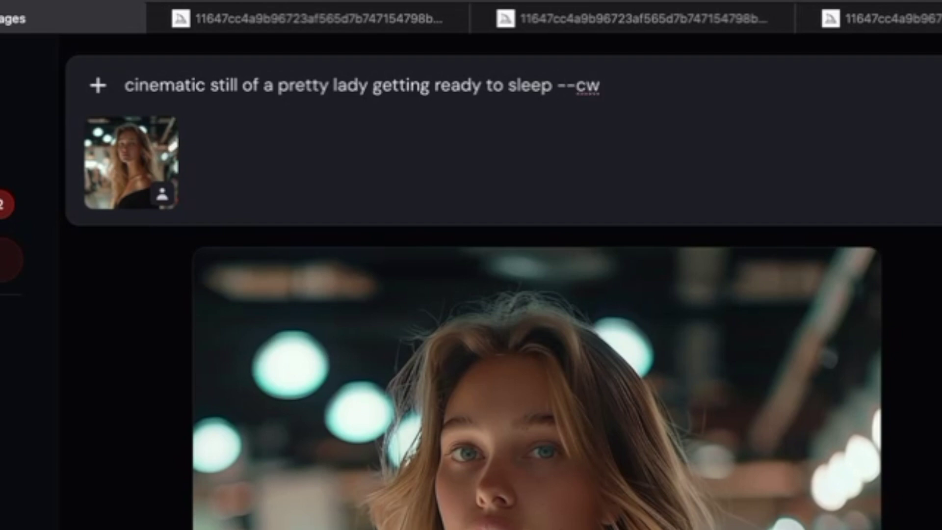
{"action": "type", "text": " 50"}
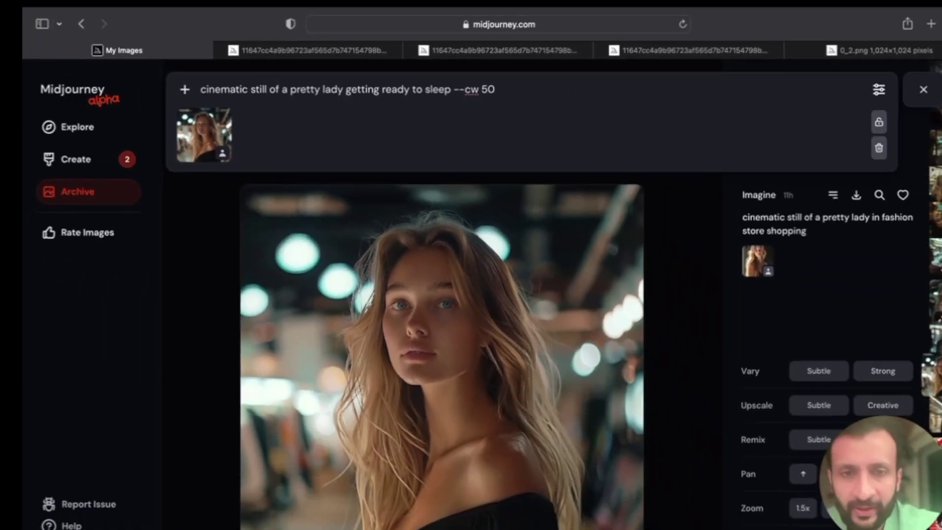
{"action": "key", "text": "Return"}
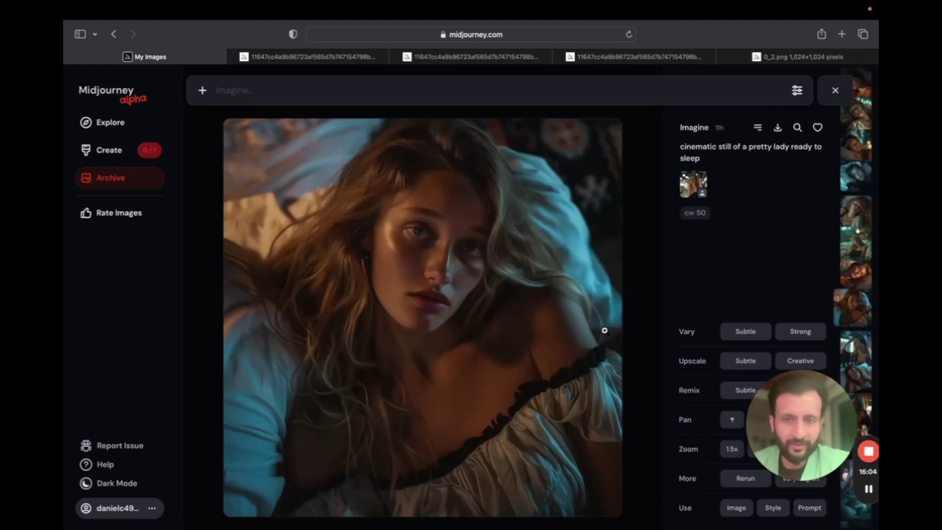
- Compare the cw 50 bedtime results with the cw 0 ones, ending on the fashion-store original
{"action": "key", "text": "Down"}
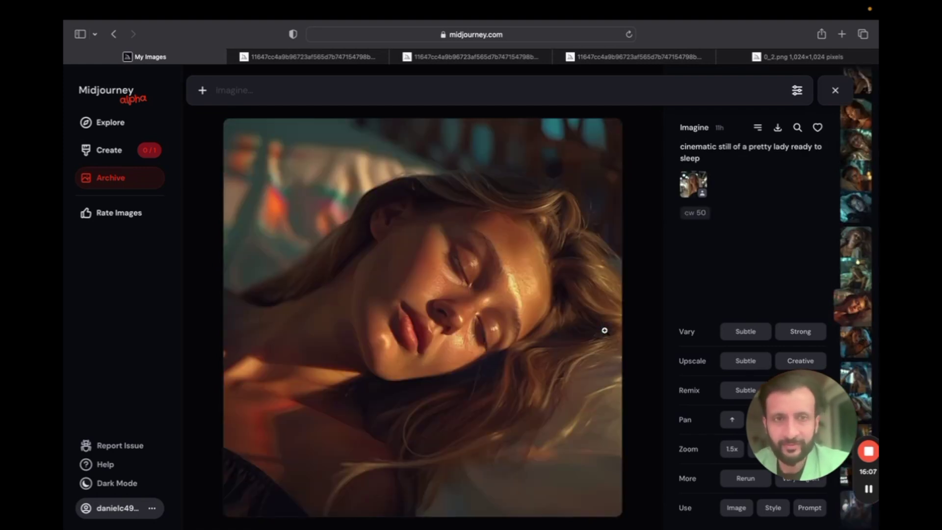
{"action": "key", "text": "Down"}
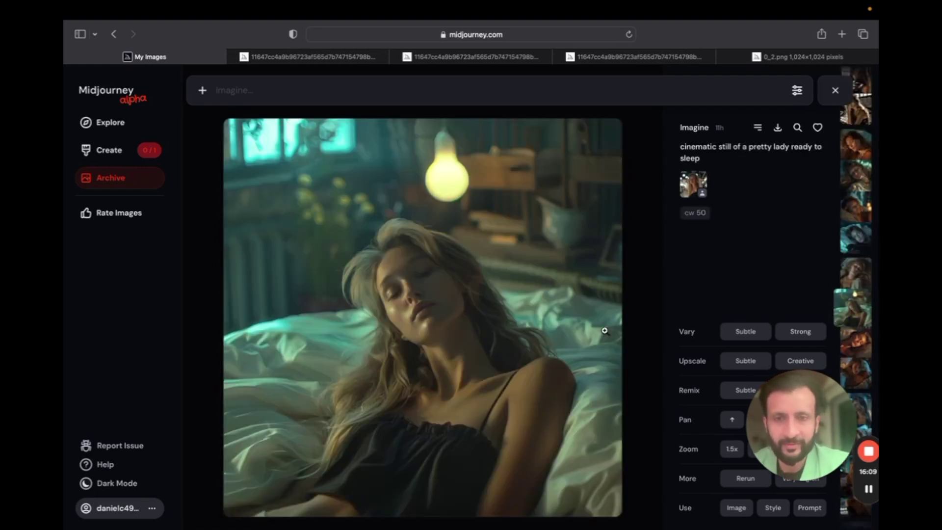
{"action": "key", "text": "Down"}
{"action": "key", "text": "Down"}
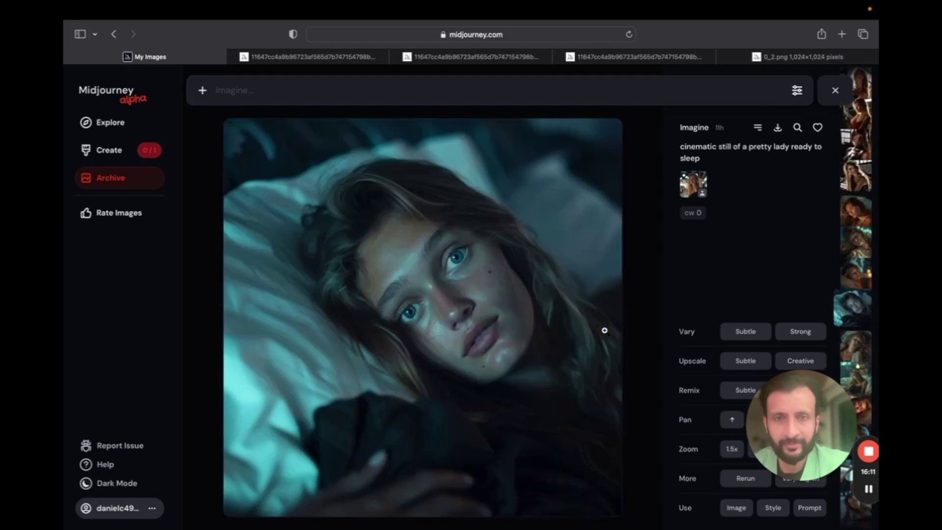
{"action": "key", "text": "Down"}
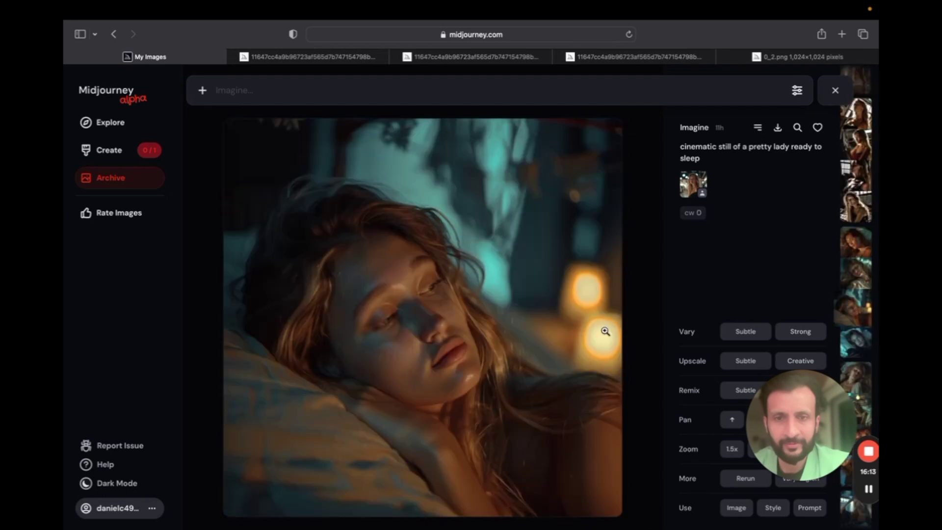
{"action": "key", "text": "Down"}
{"action": "key", "text": "Down"}
{"action": "key", "text": "Down"}
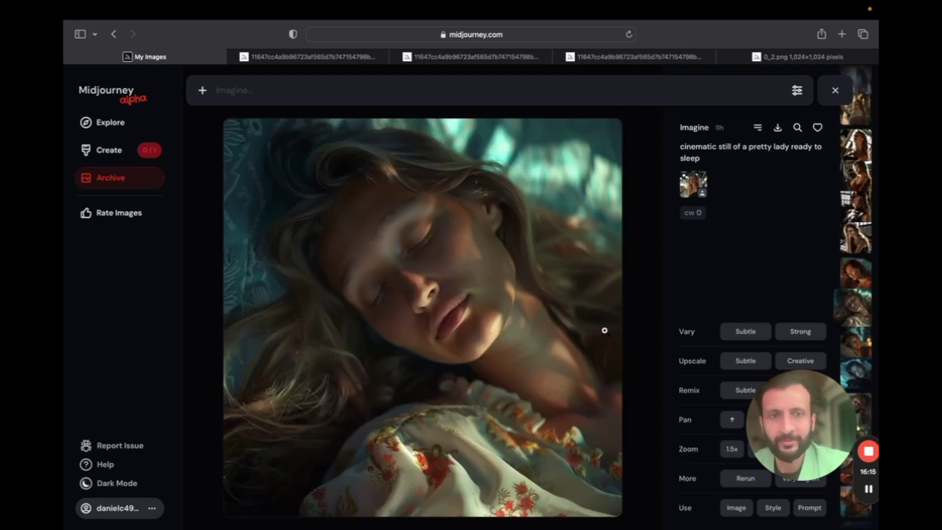
{"action": "key", "text": "Down"}
{"action": "key", "text": "Down"}
{"action": "key", "text": "Down"}
{"action": "key", "text": "Down"}
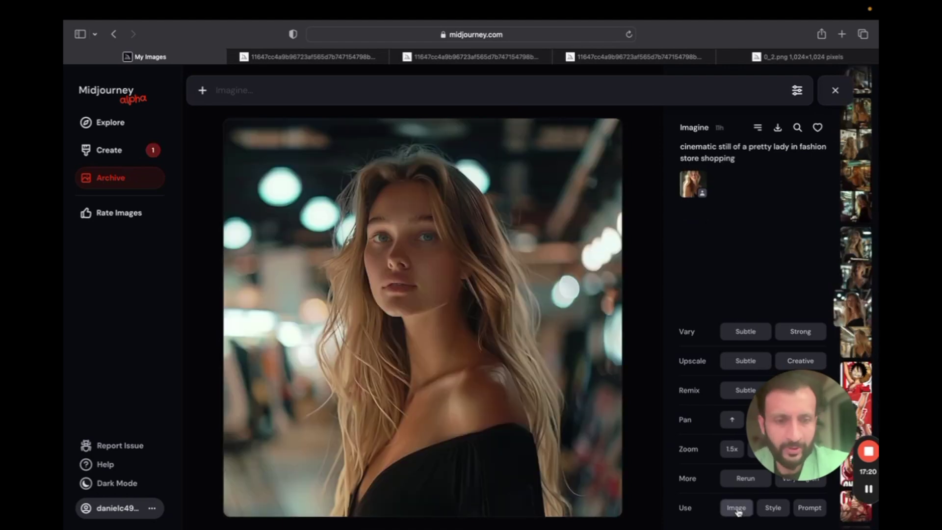
- Attach the fashion-store photo and submit 'cinematic still of a pretty lady doctor --cw 25'
{"action": "left_click", "coordinate": [737, 507]}
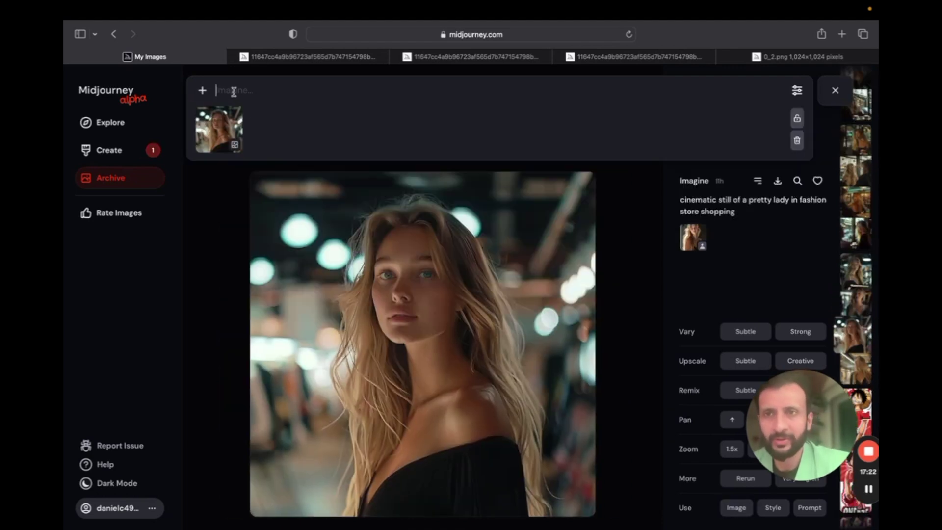
{"action": "left_click", "coordinate": [234, 90]}
{"action": "type", "text": "cinematic still of a pretty lady doctor --cw25"}
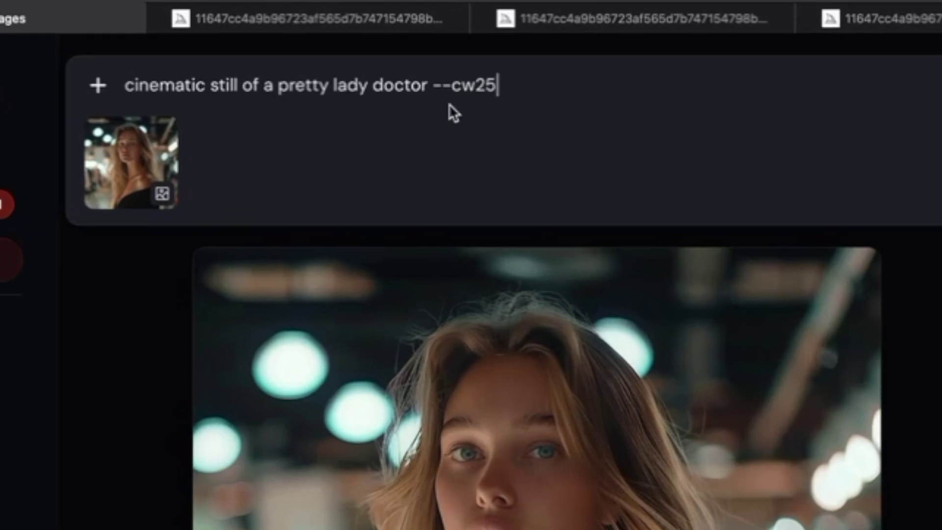
{"action": "left_click", "coordinate": [476, 88]}
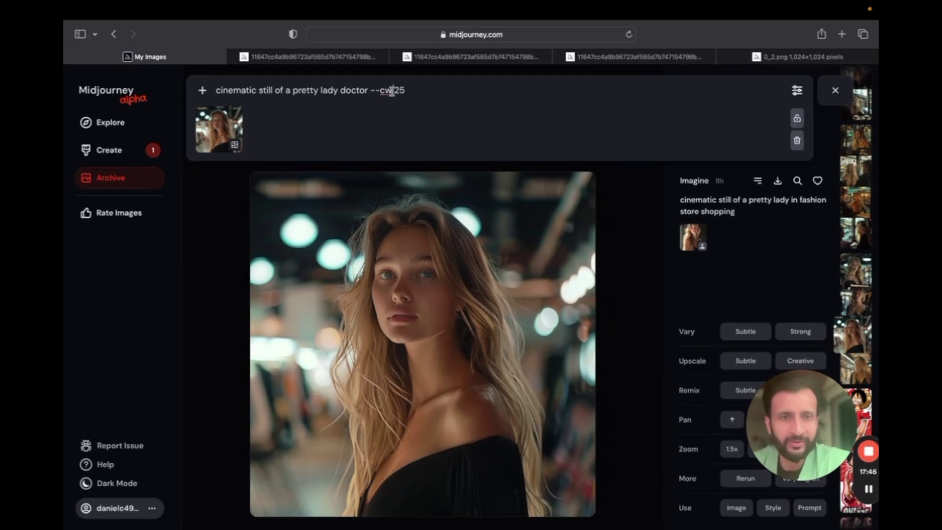
{"action": "key", "text": "Return"}
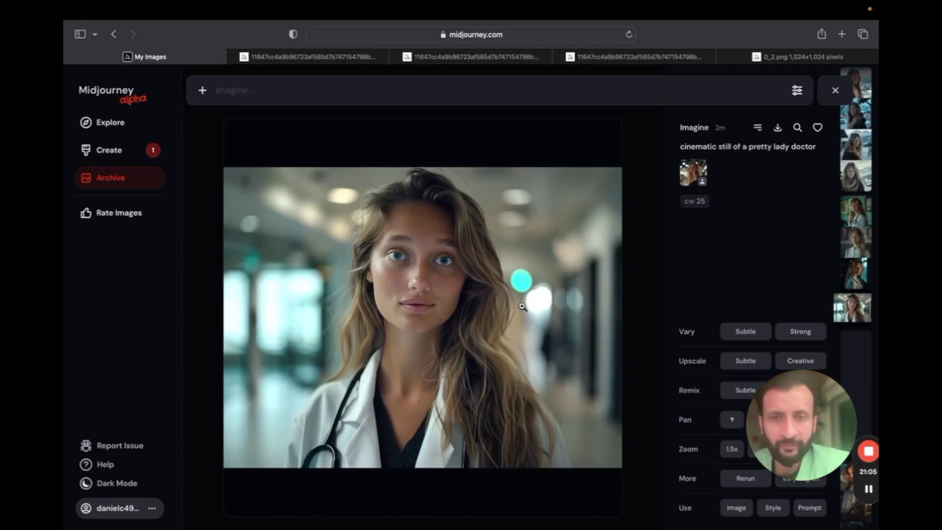
- Browse through the generated lady-doctor images
{"action": "key", "text": "Down"}
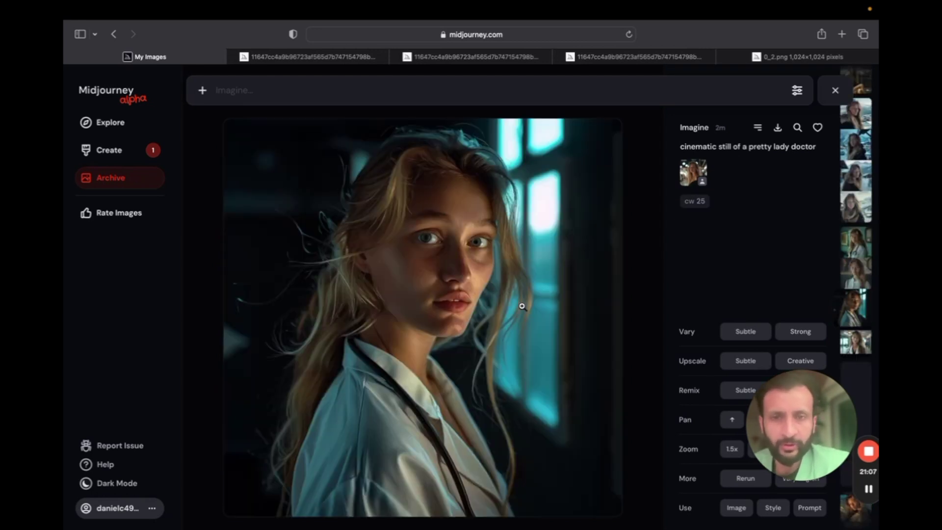
{"action": "key", "text": "Down"}
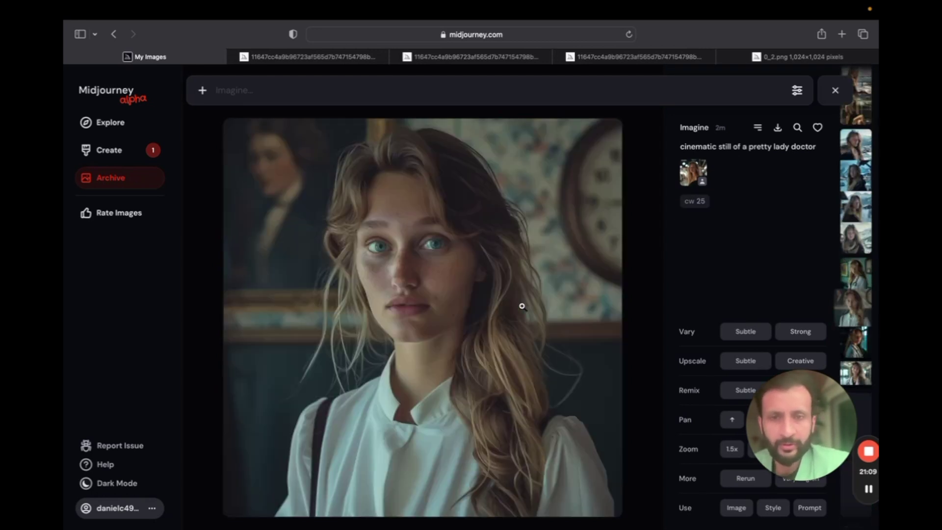
{"action": "key", "text": "Down"}
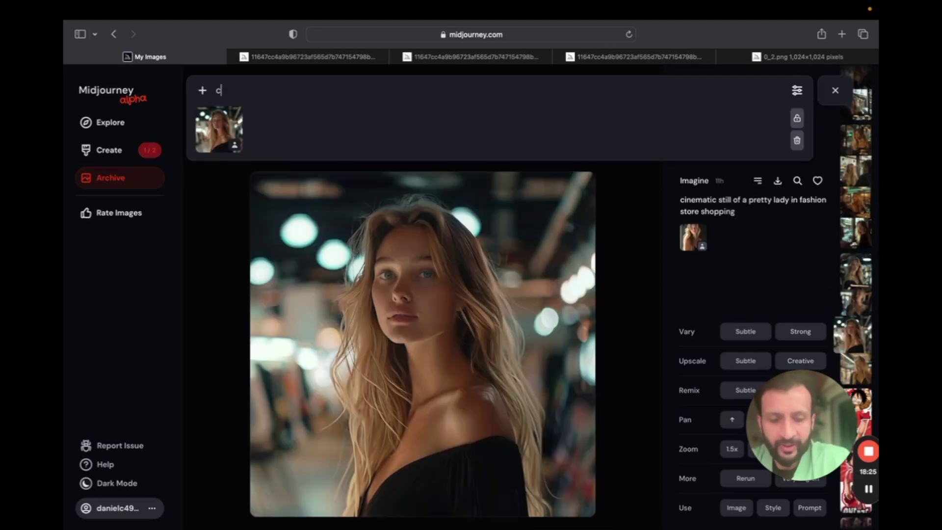
- Generate 'cinematic still of a pretty lady in a snow mountain resort, extreme cold weather --cw 35' and browse
{"action": "type", "text": "cinematic still of a pretty lady in a snow mountain resort --cw 35"}
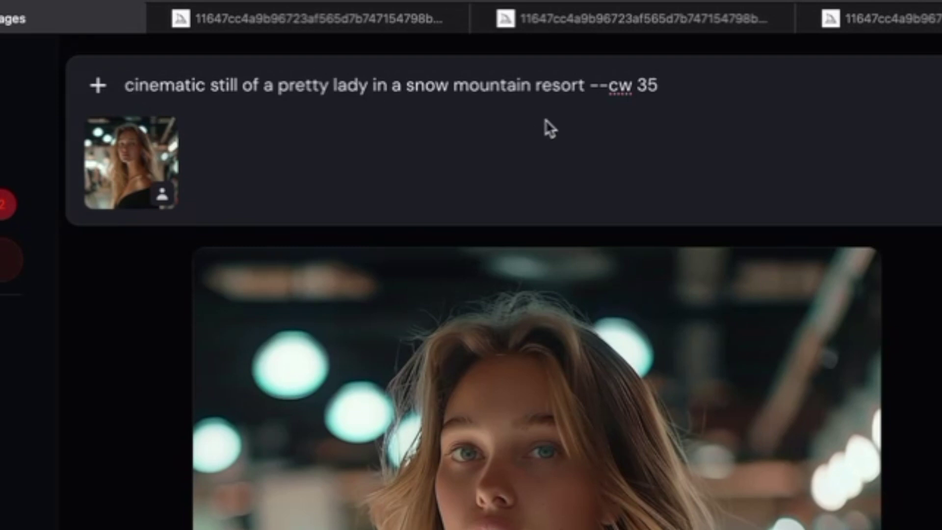
{"action": "key", "text": "Left"}
{"action": "key", "text": "Left"}
{"action": "key", "text": "Left"}
{"action": "key", "text": "Left"}
{"action": "key", "text": "Left"}
{"action": "key", "text": "Left"}
{"action": "key", "text": "Left"}
{"action": "key", "text": "Left"}
{"action": "type", "text": ", extreme cold weather"}
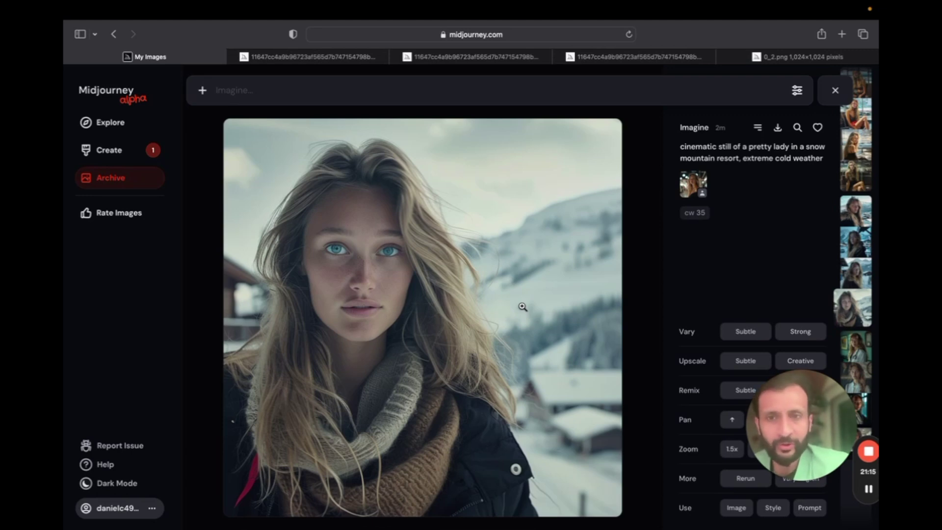
{"action": "key", "text": "Down"}
{"action": "key", "text": "Down"}
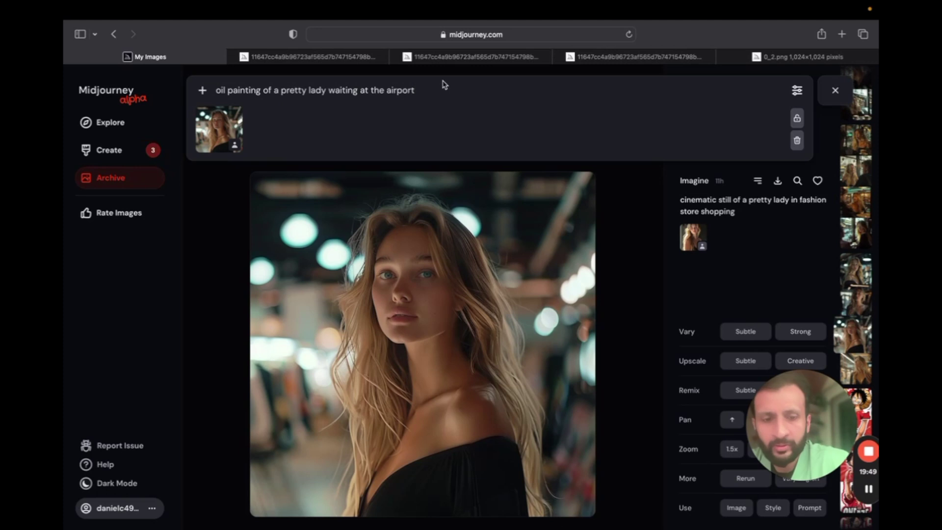
- Submit the airport oil painting prompt with --cw 50 and browse two of its images
{"action": "type", "text": "--cw 50"}
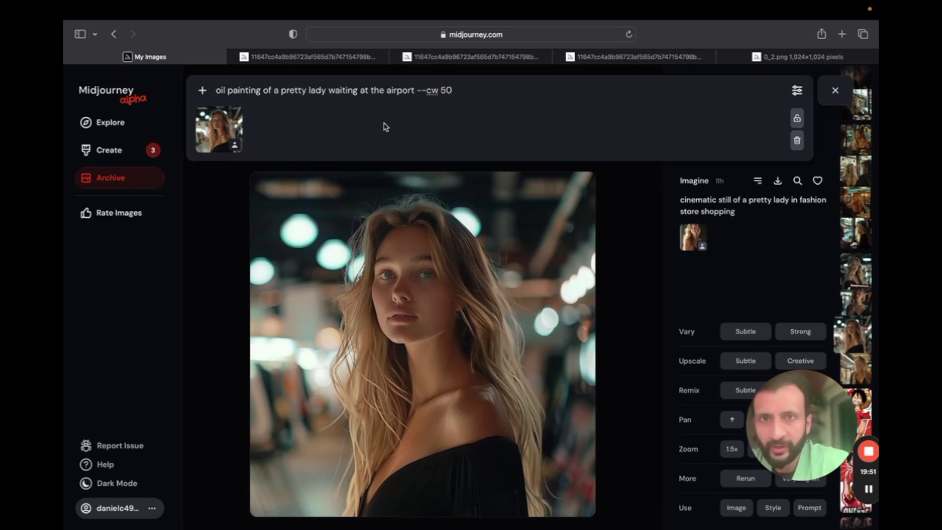
{"action": "key", "text": "Return"}
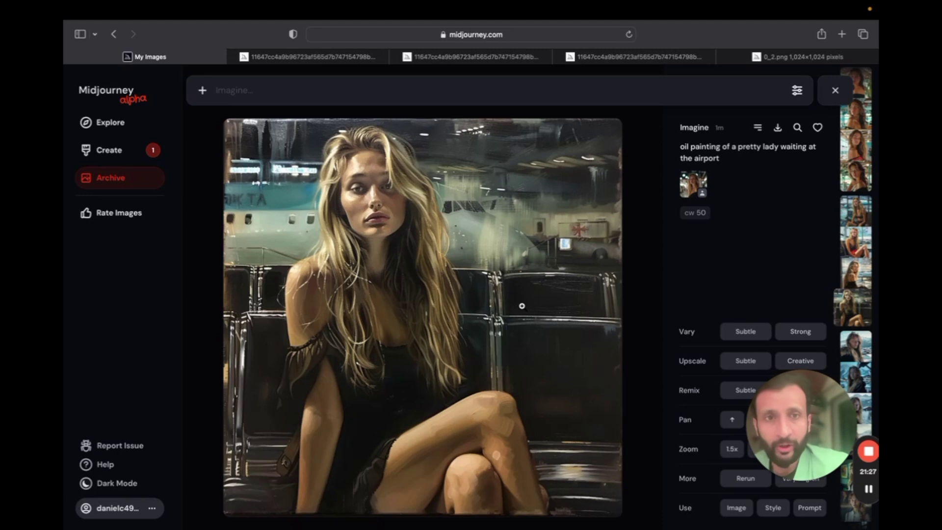
{"action": "key", "text": "Up"}
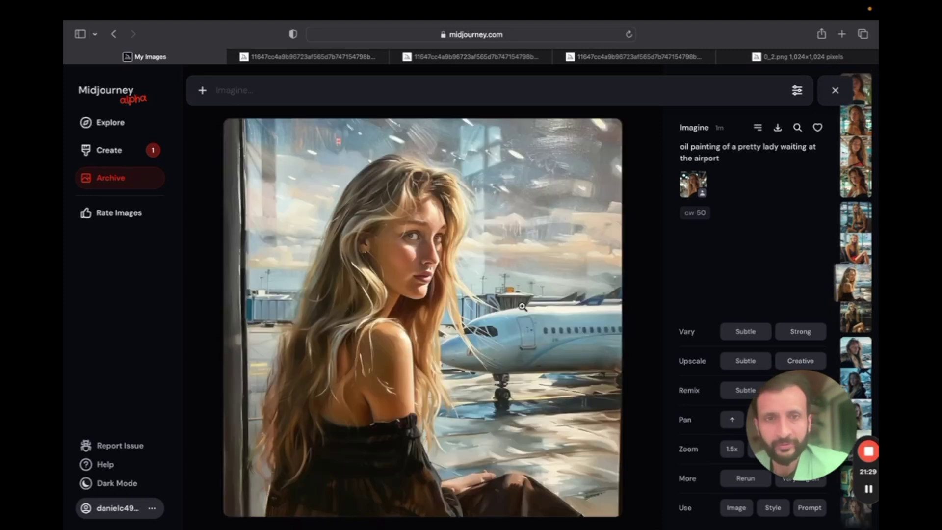
{"action": "key", "text": "Up"}
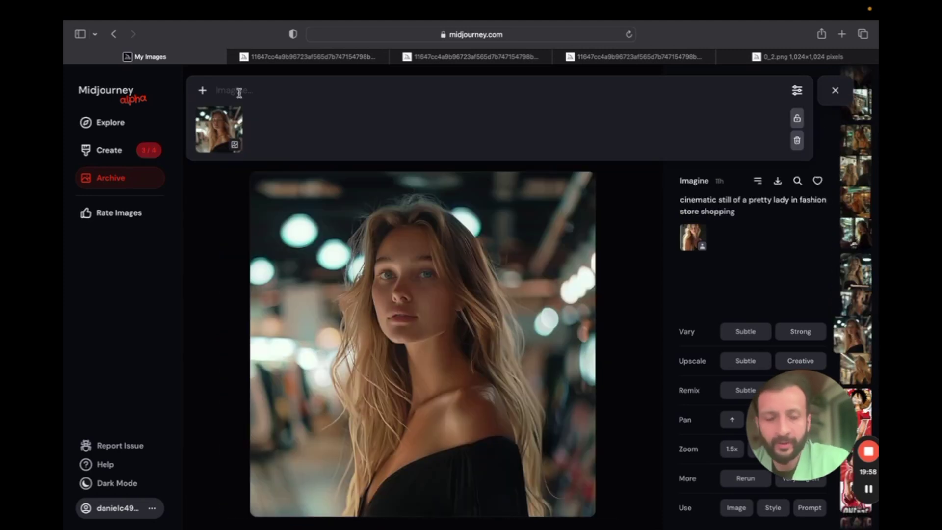
- Generate 'cinematic portrait of a pretty lady in her beach house' and browse the resulting portraits
{"action": "type", "text": "cinematic portrait of a pretty lady in her beach house"}
{"action": "key", "text": "Return"}
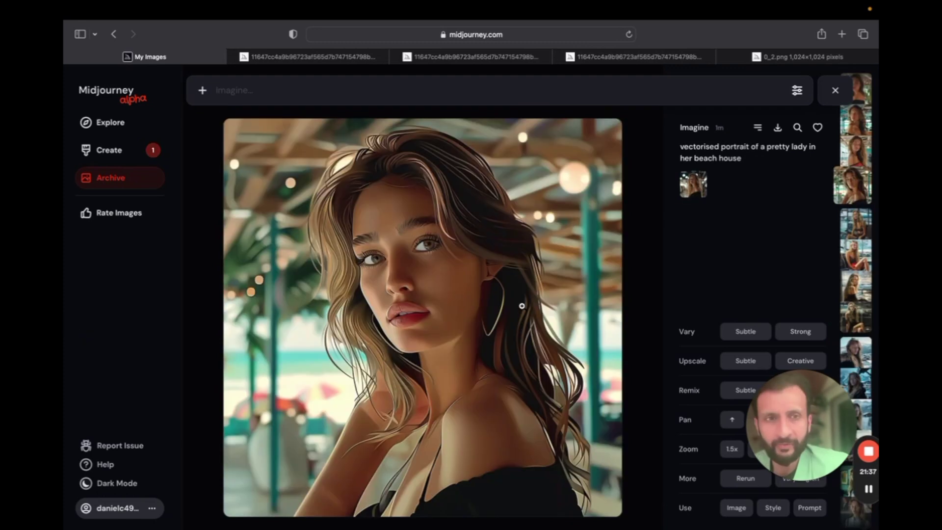
{"action": "key", "text": "Up"}
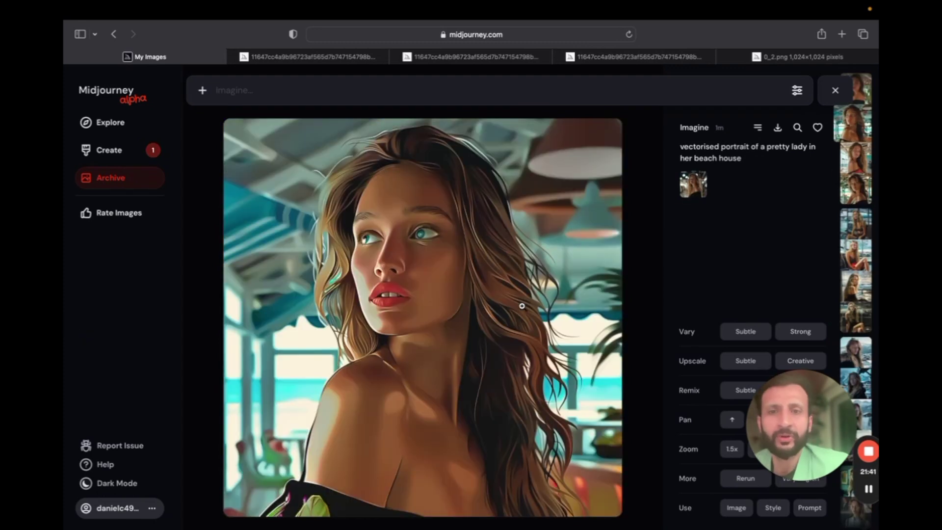
{"action": "key", "text": "Up"}
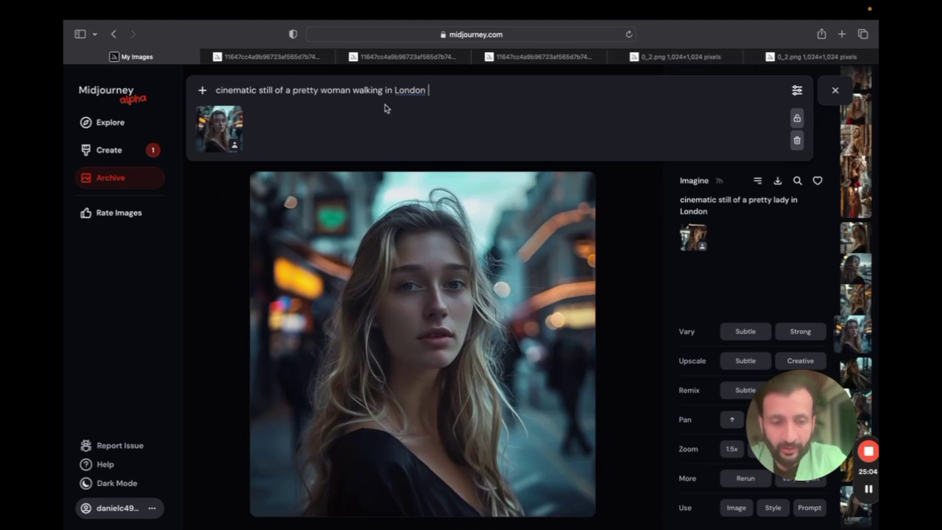
- Add --cw 25 to the London walking prompt and step through three London street images
{"action": "type", "text": "--"}
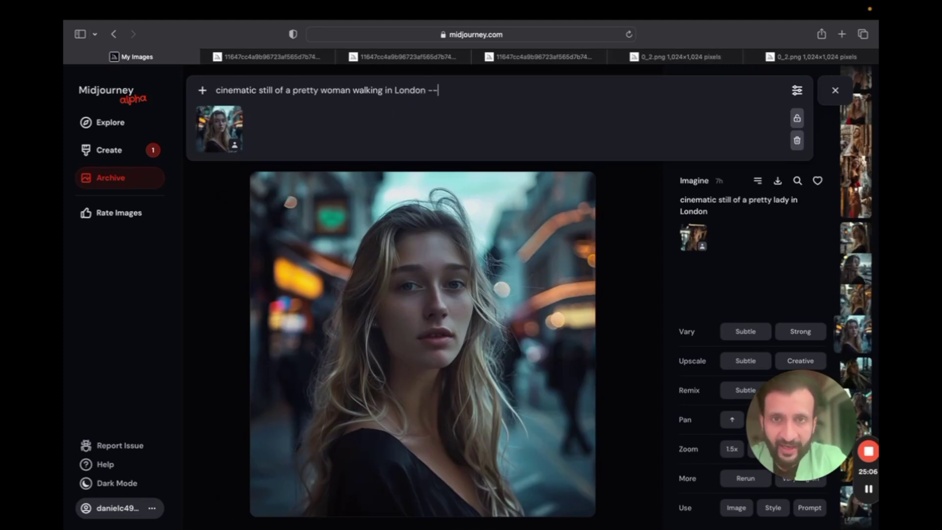
{"action": "type", "text": "cw"}
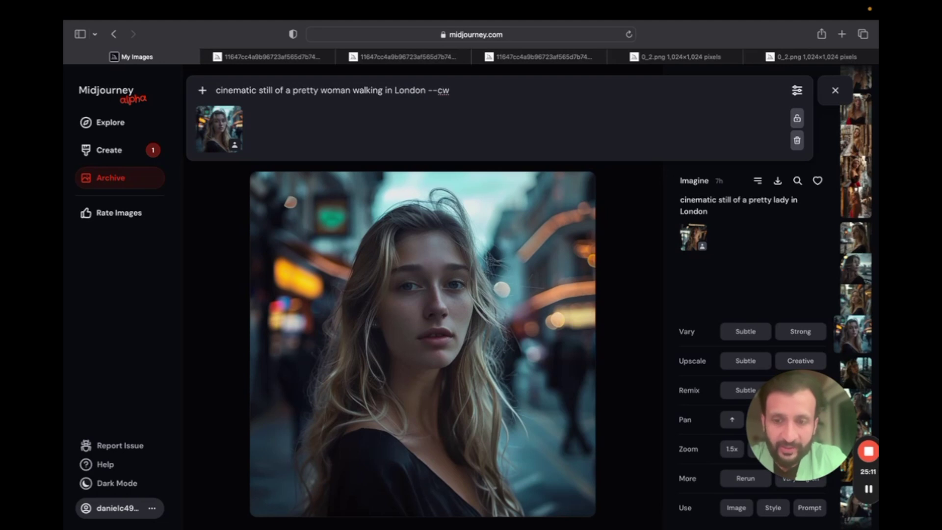
{"action": "type", "text": " 2"}
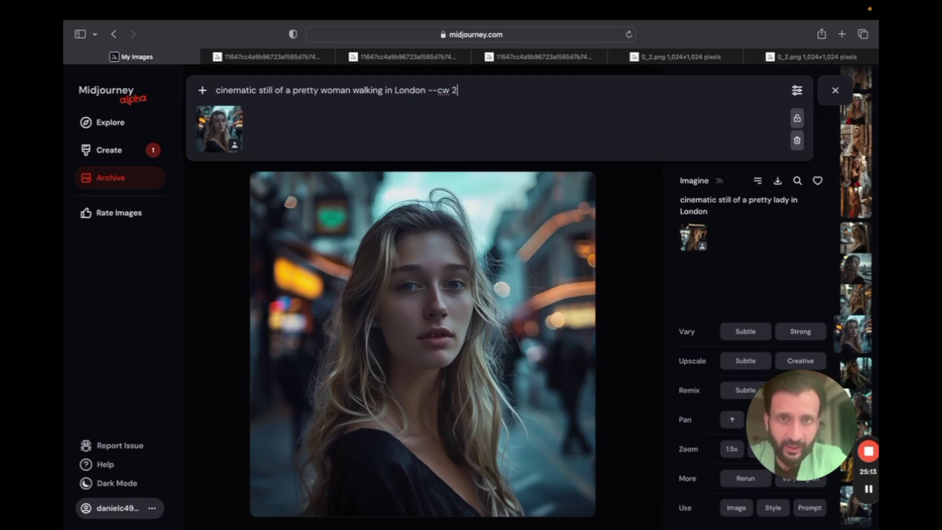
{"action": "type", "text": "5"}
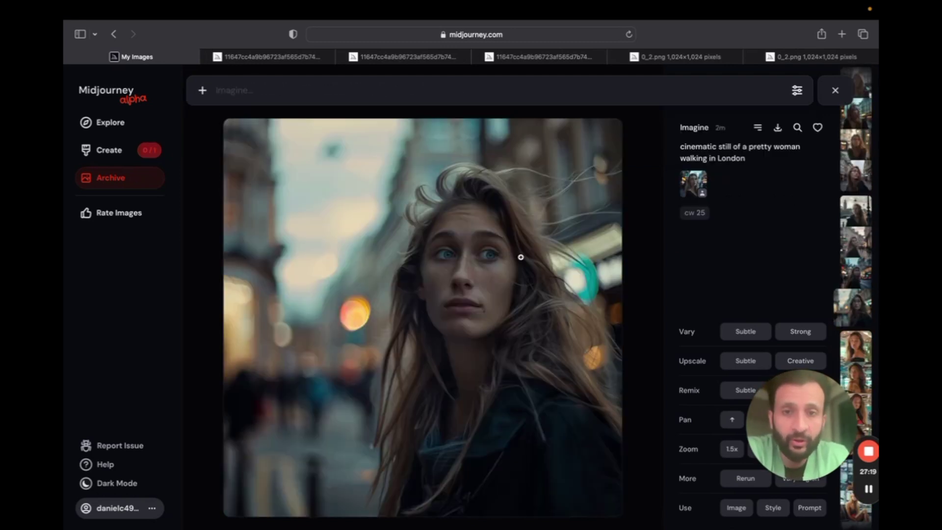
{"action": "key", "text": "Down"}
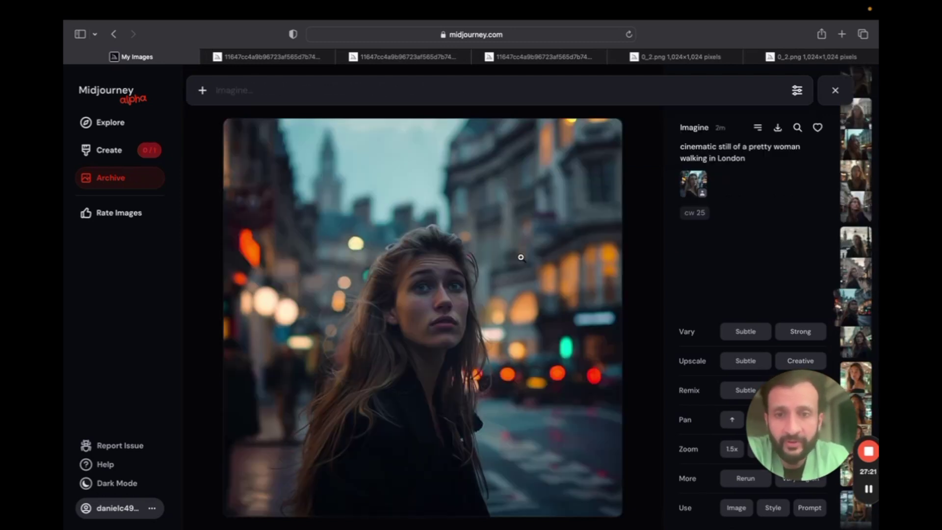
{"action": "key", "text": "Down"}
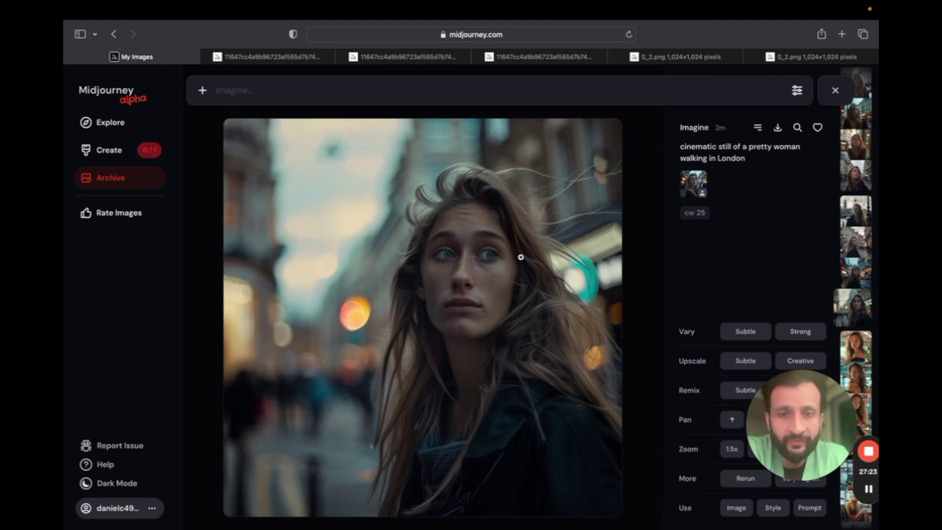
{"action": "key", "text": "Down"}
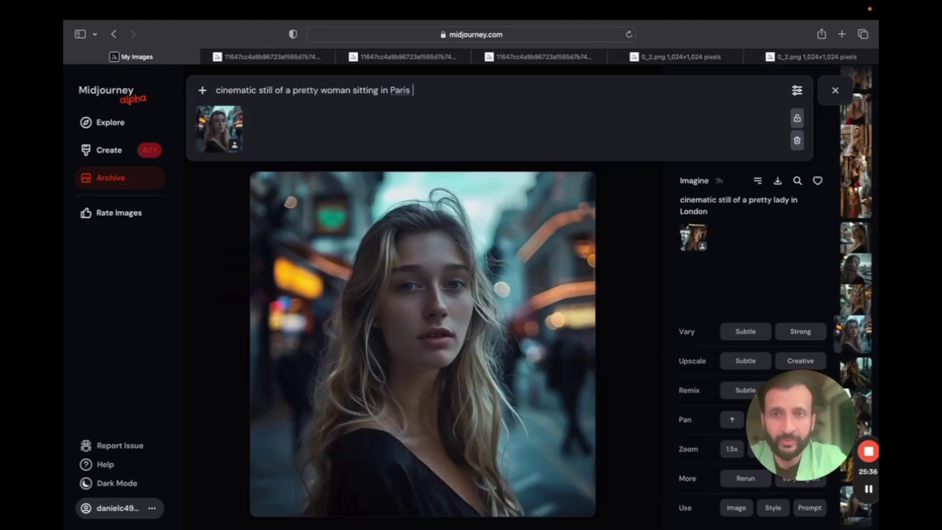
- Submit the Paris prompt with --cw 50 and page through its images to the New York subway results
{"action": "type", "text": "--cw"}
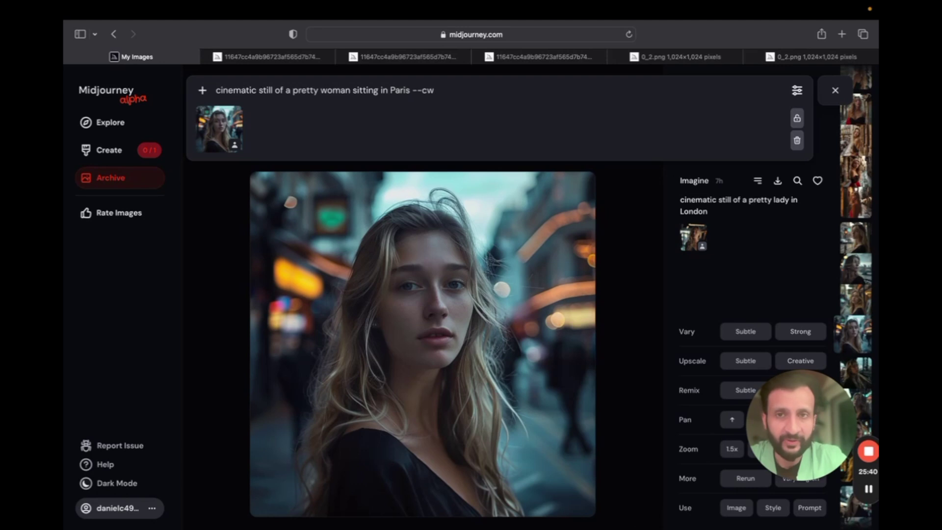
{"action": "type", "text": " 50"}
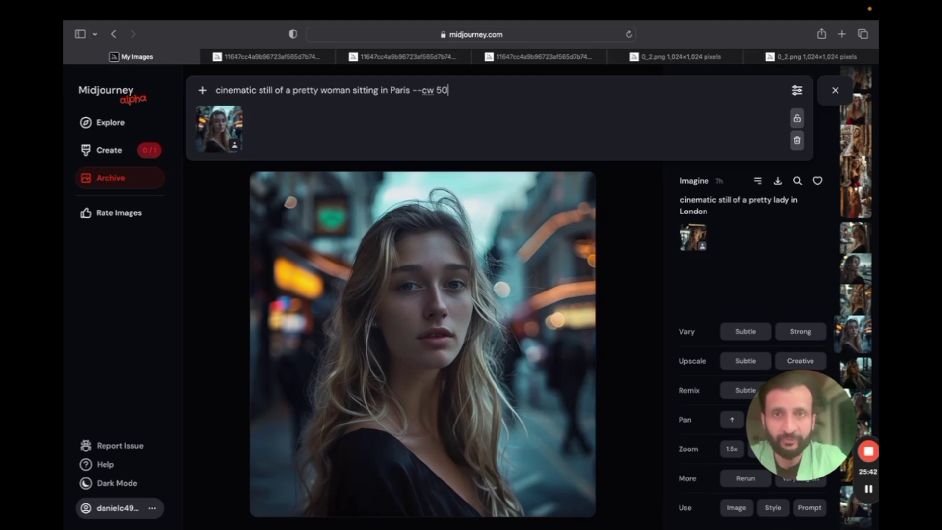
{"action": "key", "text": "Return"}
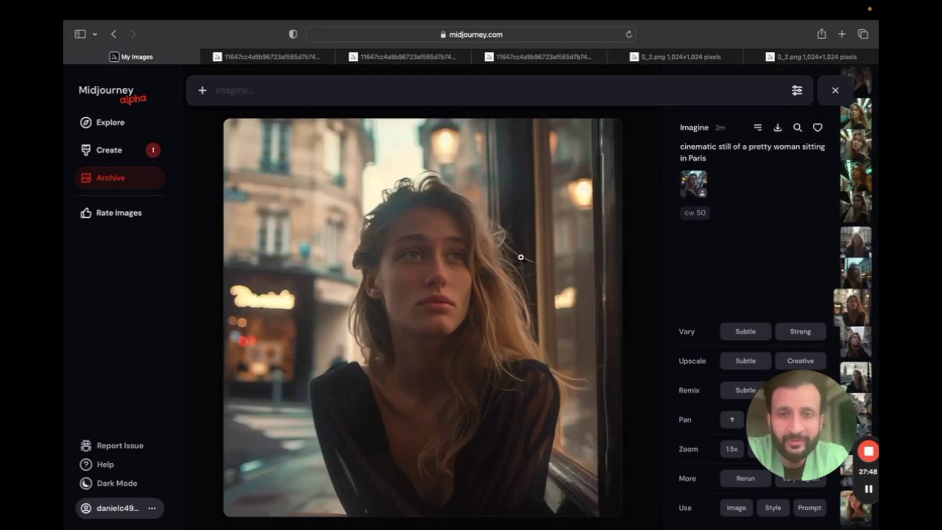
{"action": "key", "text": "Down"}
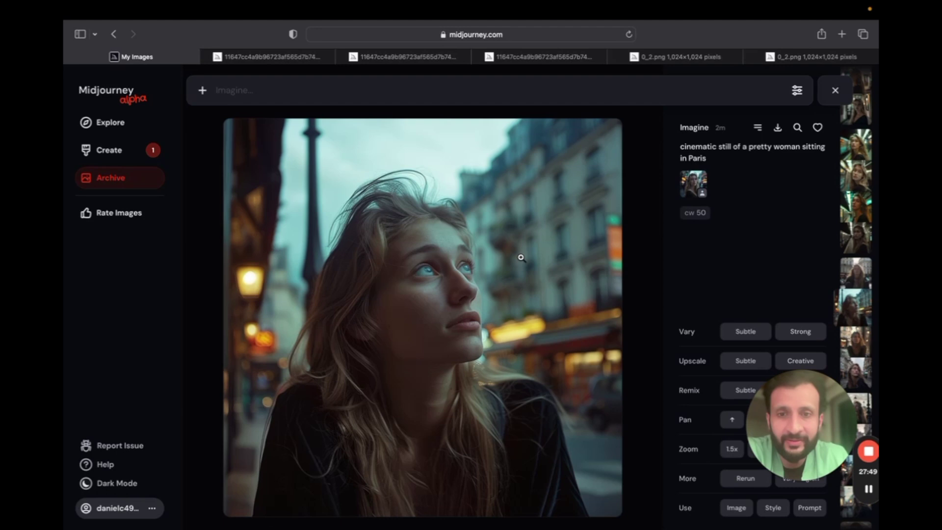
{"action": "key", "text": "Down"}
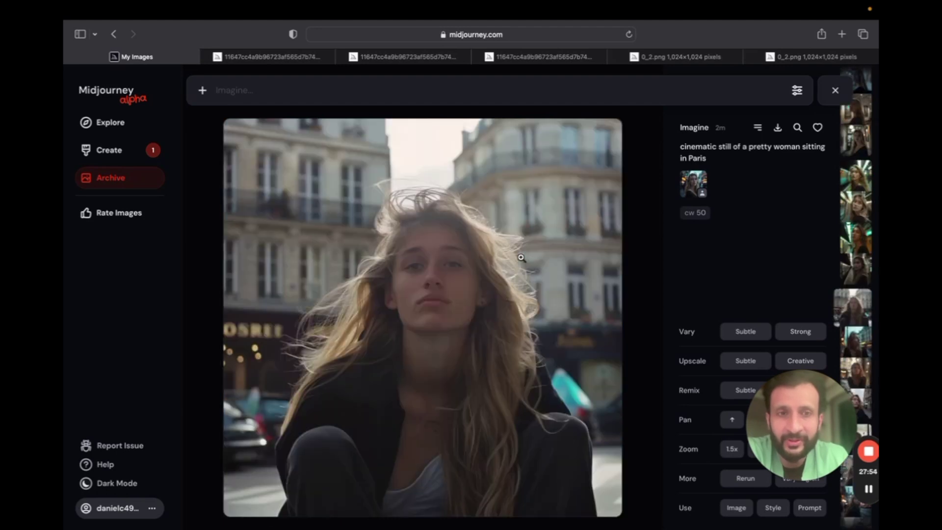
{"action": "key", "text": "Down"}
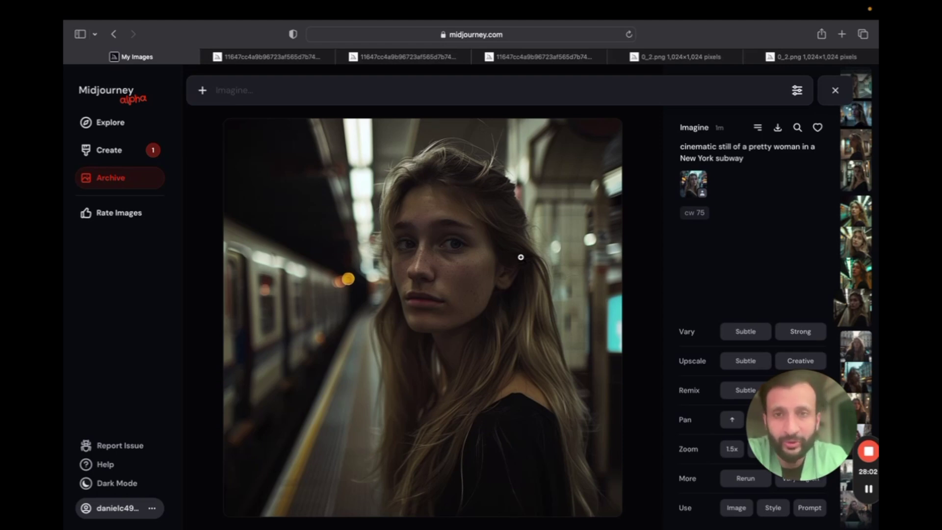
- Step through the New York subway variations and on to the Berlin art gallery portraits
{"action": "key", "text": "Down"}
{"action": "key", "text": "Down"}
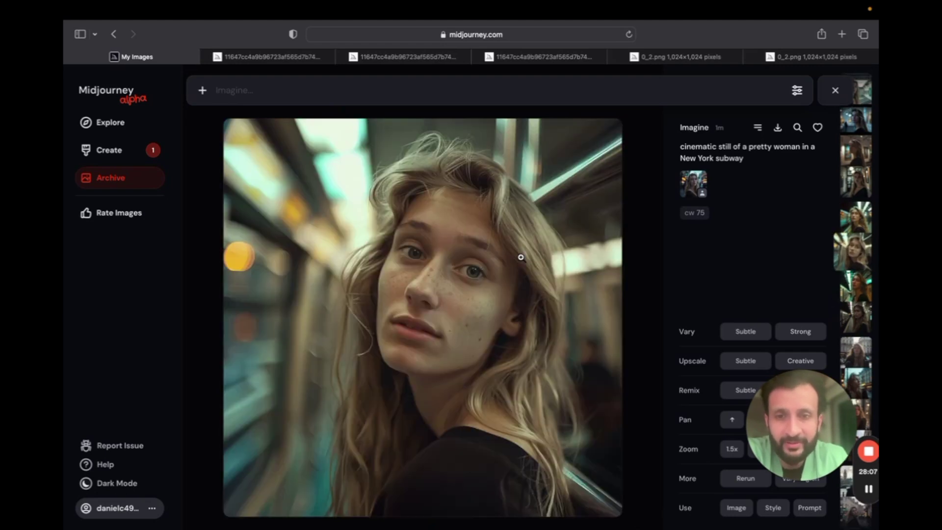
{"action": "key", "text": "Up"}
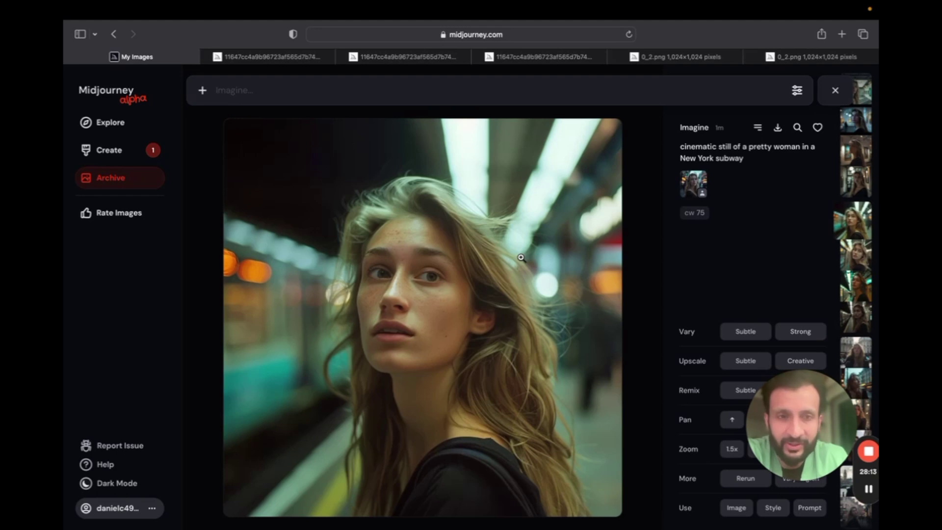
{"action": "key", "text": "Up"}
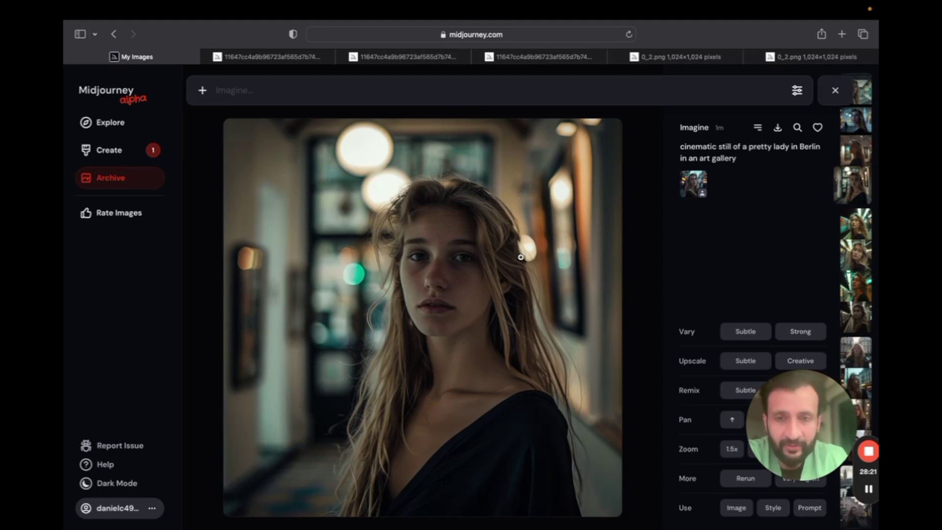
{"action": "key", "text": "Up"}
{"action": "key", "text": "Up"}
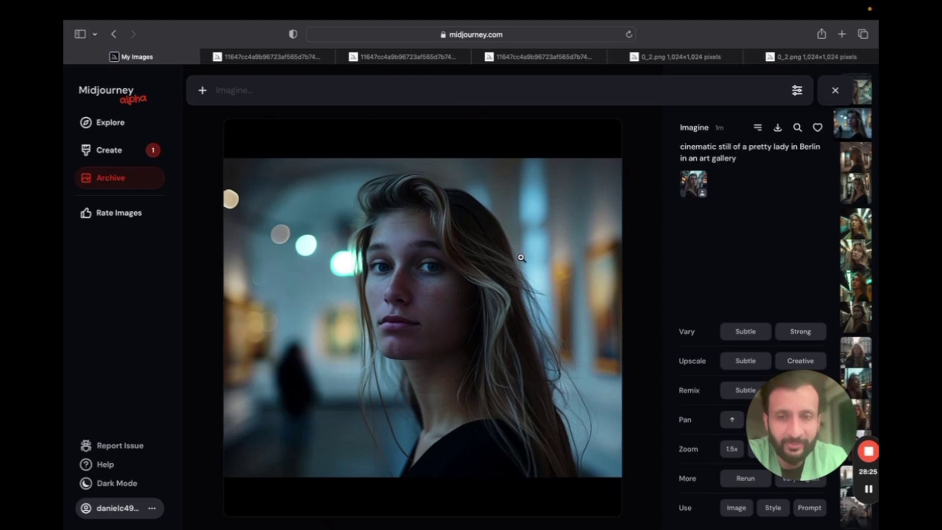
{"action": "key", "text": "Up"}
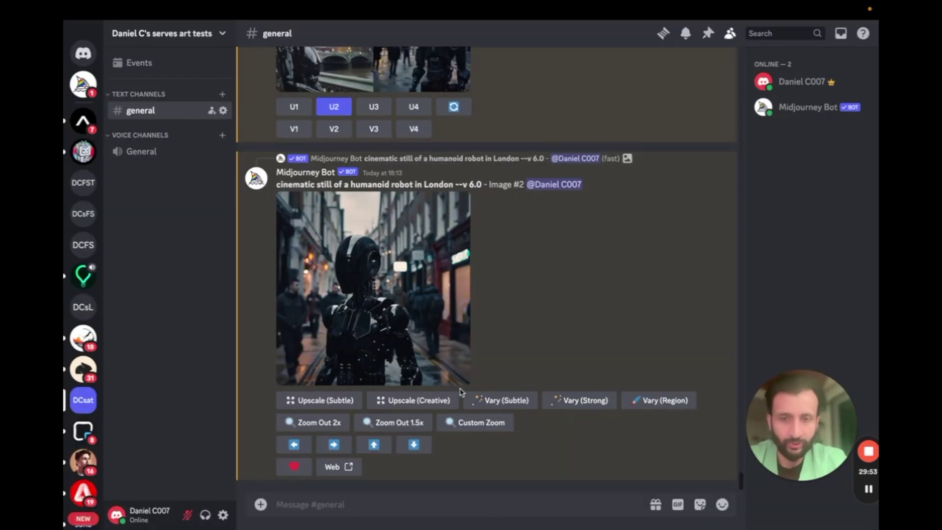
- Upload Lisa.png from the MJ folder and send it to the general channel
{"action": "left_click", "coordinate": [337, 504]}
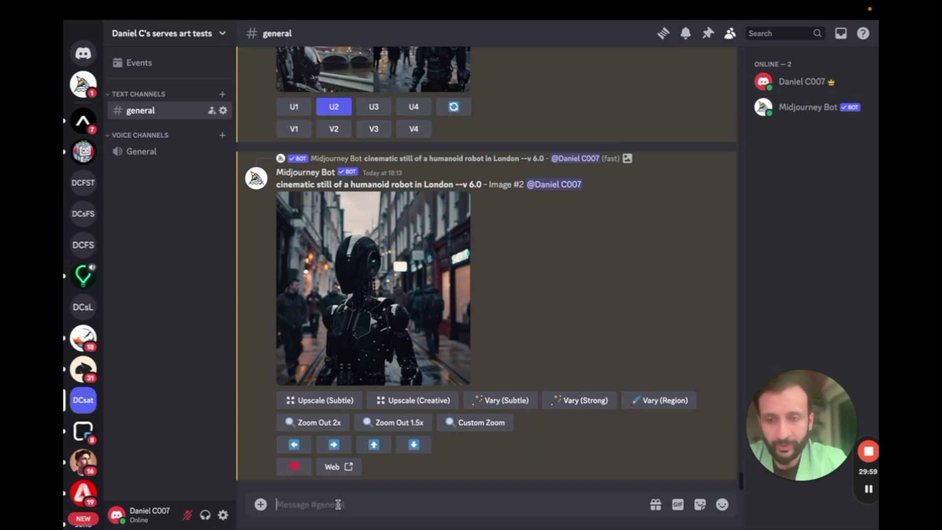
{"action": "left_click", "coordinate": [261, 505]}
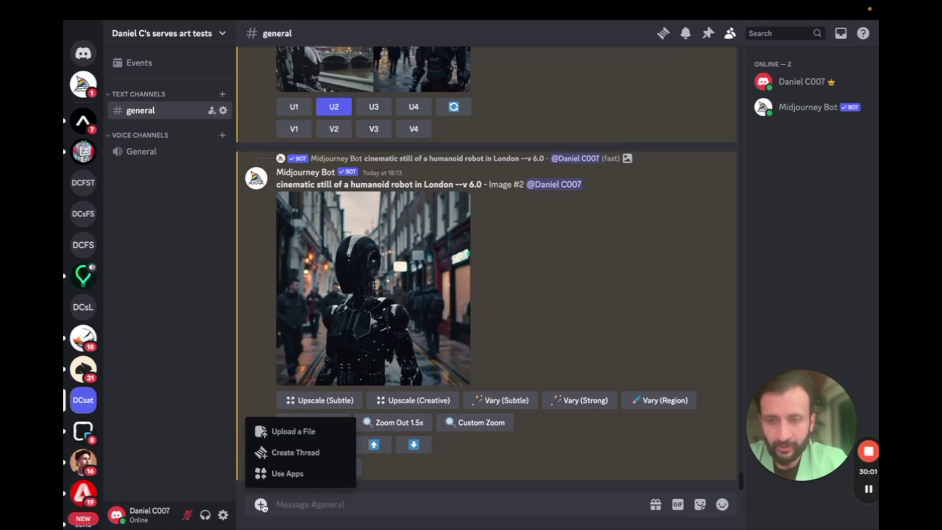
{"action": "left_click", "coordinate": [294, 432]}
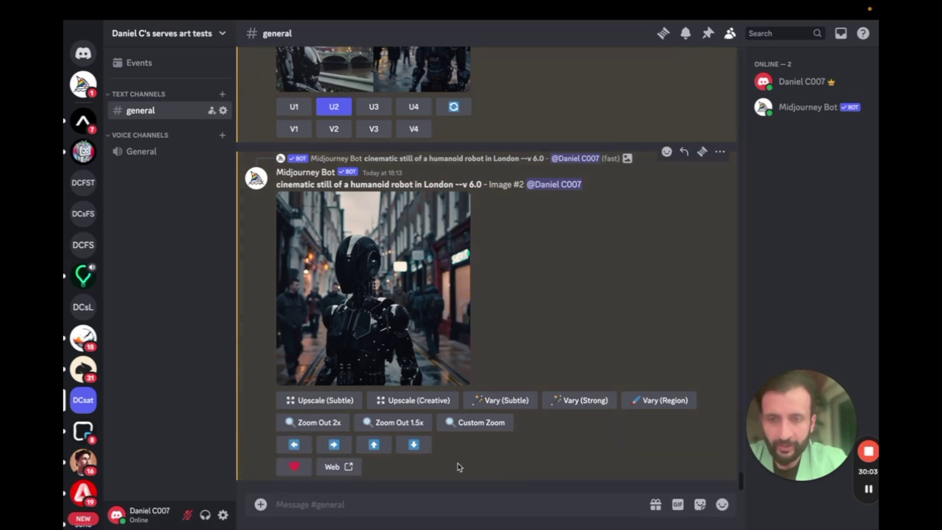
{"action": "left_click", "coordinate": [398, 168]}
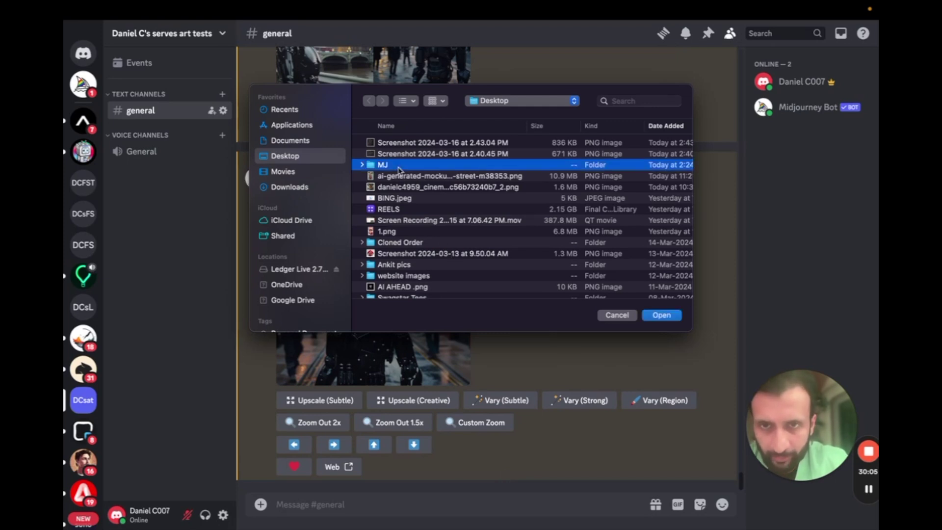
{"action": "double_click", "coordinate": [398, 168]}
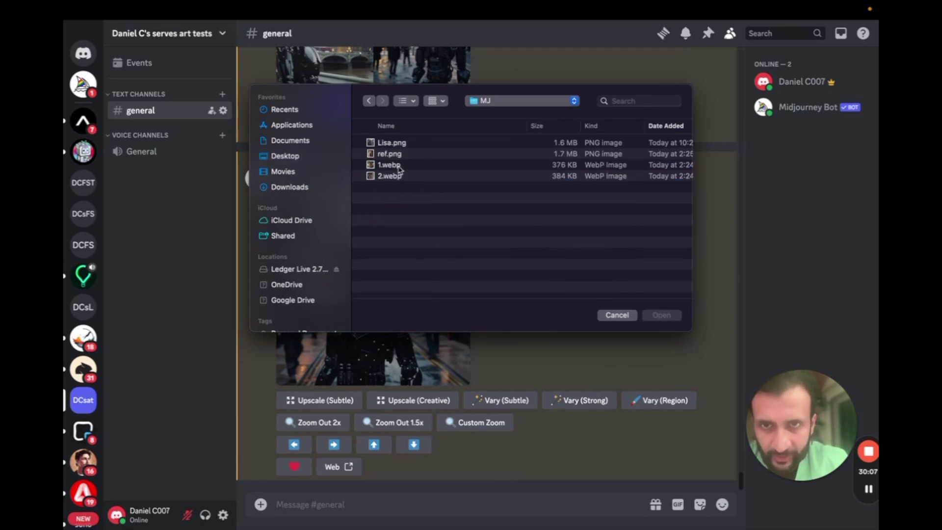
{"action": "left_click", "coordinate": [410, 147]}
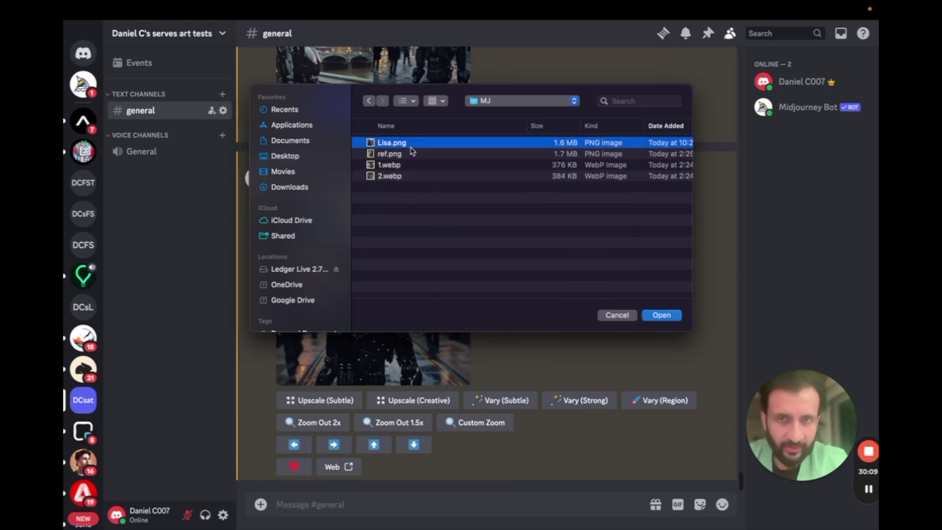
{"action": "left_click", "coordinate": [657, 315]}
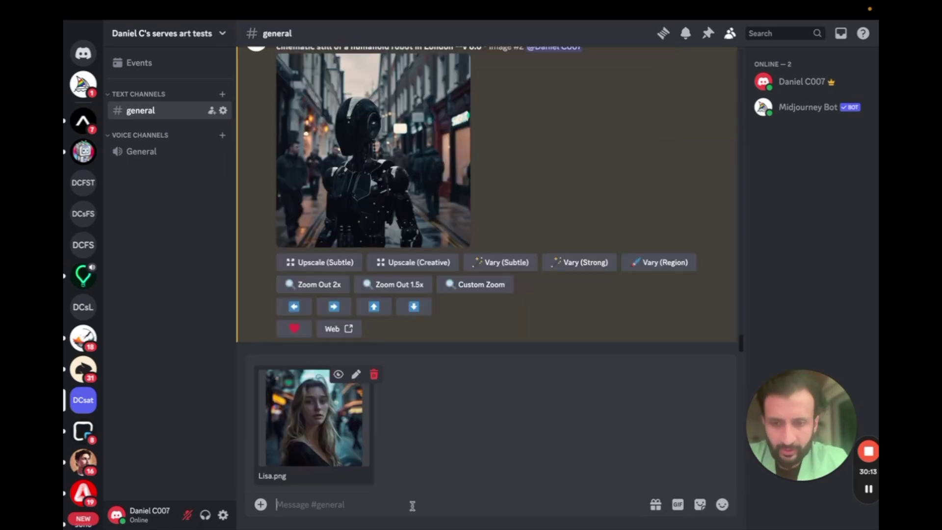
{"action": "key", "text": "Return"}
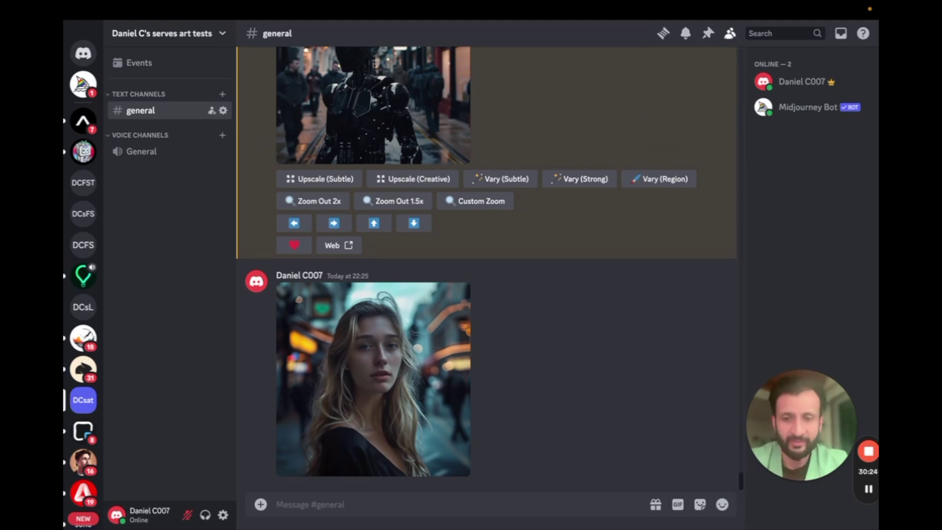
- Copy the link to the posted Lisa.png portrait
{"action": "right_click", "coordinate": [375, 388]}
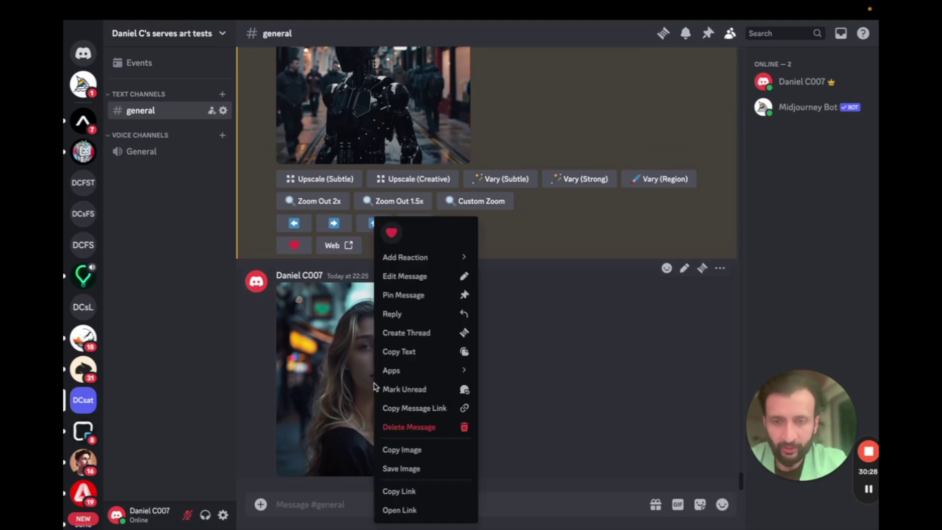
{"action": "left_click", "coordinate": [399, 492]}
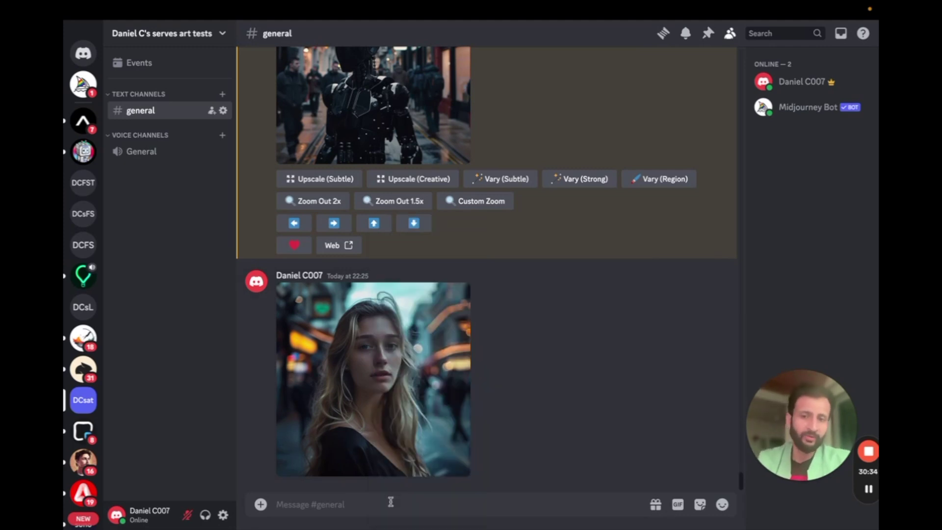
{"action": "left_click", "coordinate": [390, 501]}
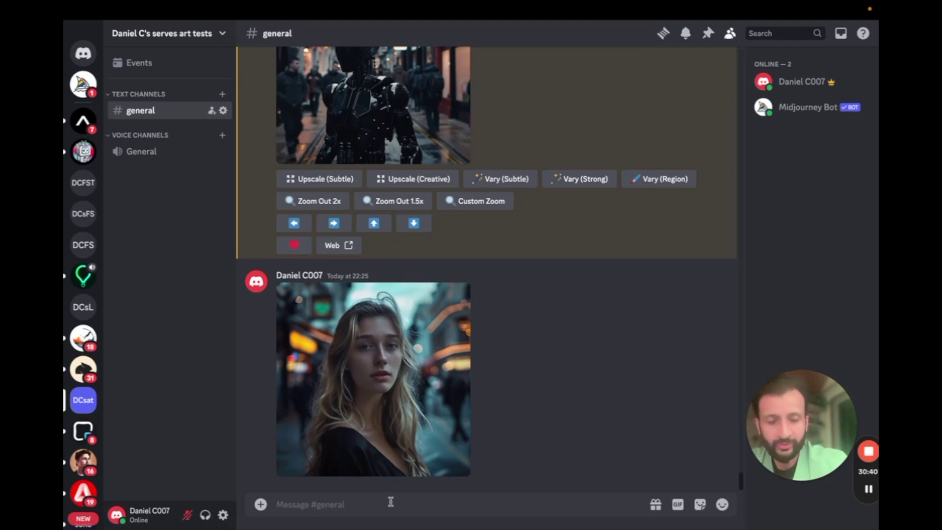
- Submit /imagine 'cinematic still of a pretty lady shopping --cref' with the pasted portrait link
{"action": "type", "text": "/imag"}
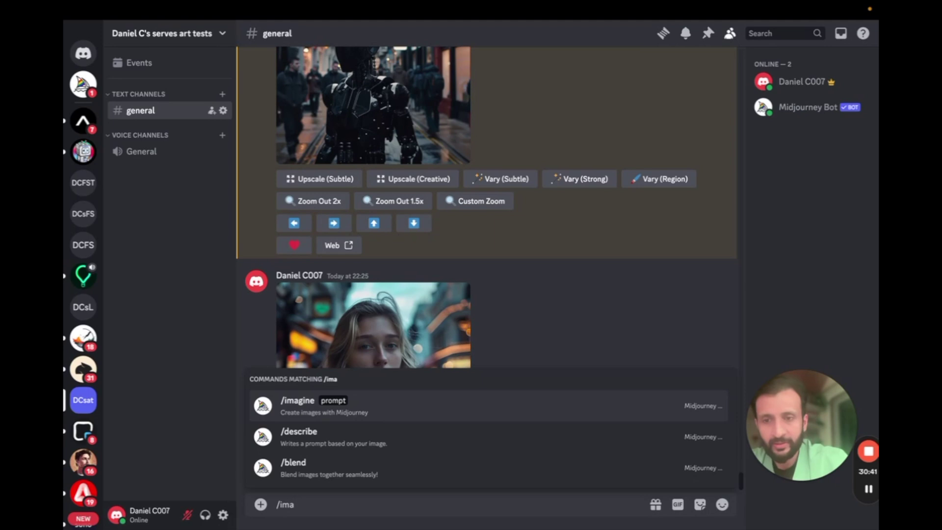
{"action": "key", "text": "Tab"}
{"action": "type", "text": "cine"}
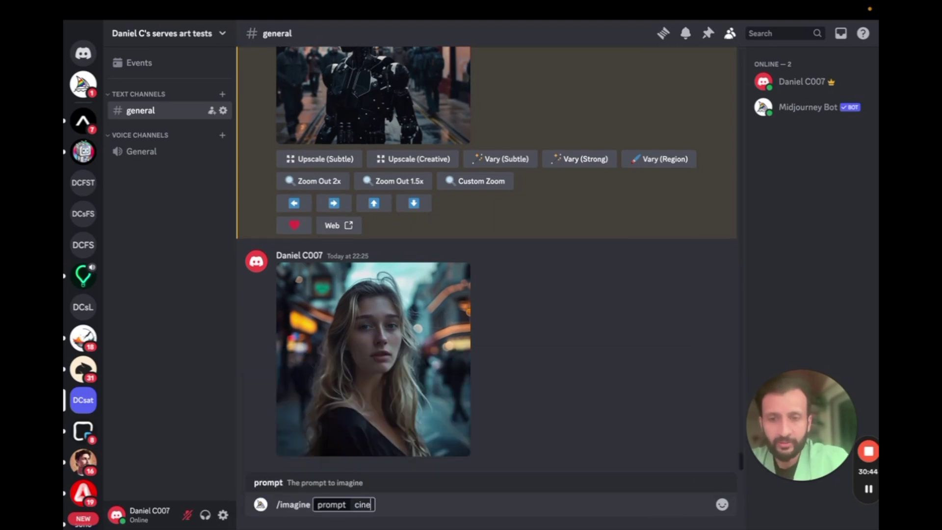
{"action": "type", "text": "matic still of a pretty"}
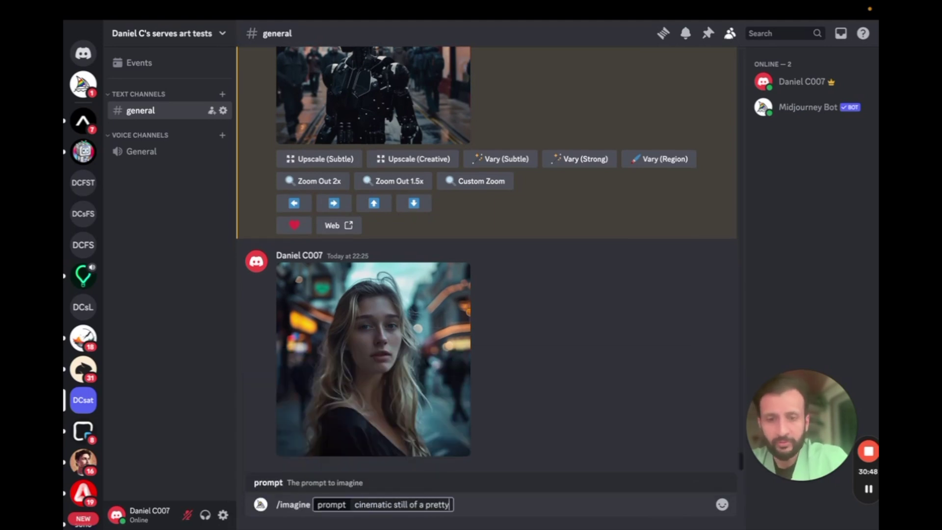
{"action": "type", "text": " lady shopping"}
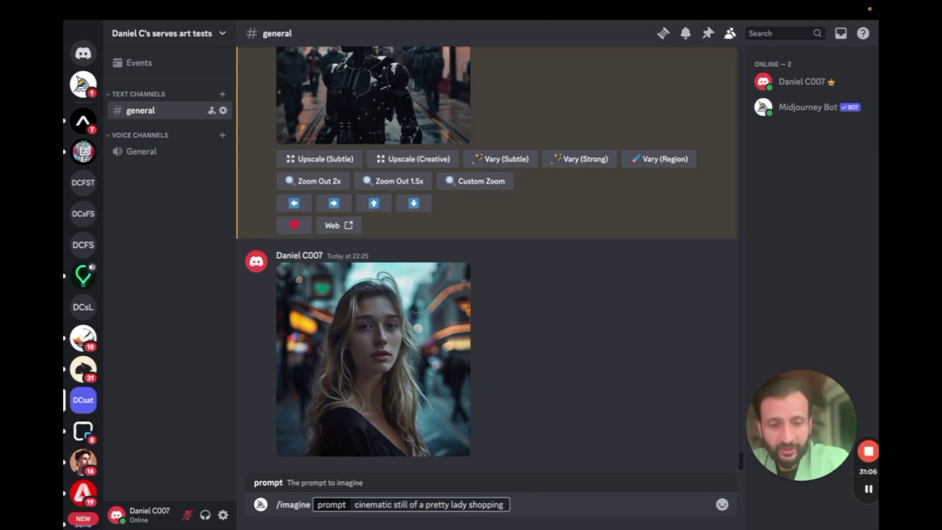
{"action": "type", "text": "--"}
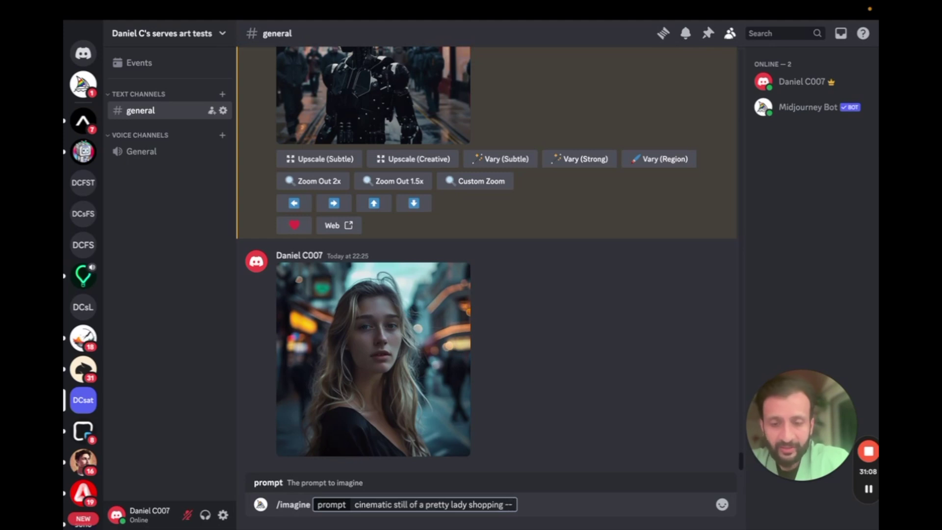
{"action": "type", "text": "cref"}
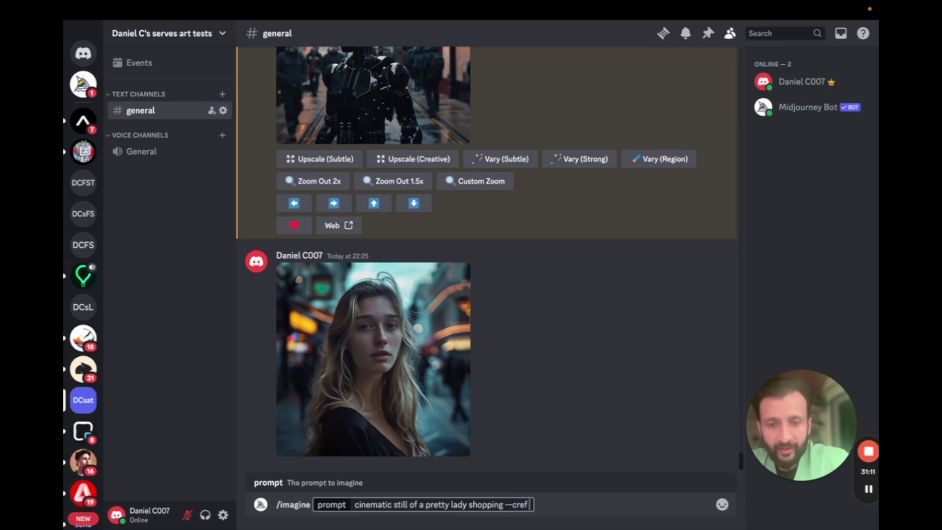
{"action": "key", "text": "super+v"}
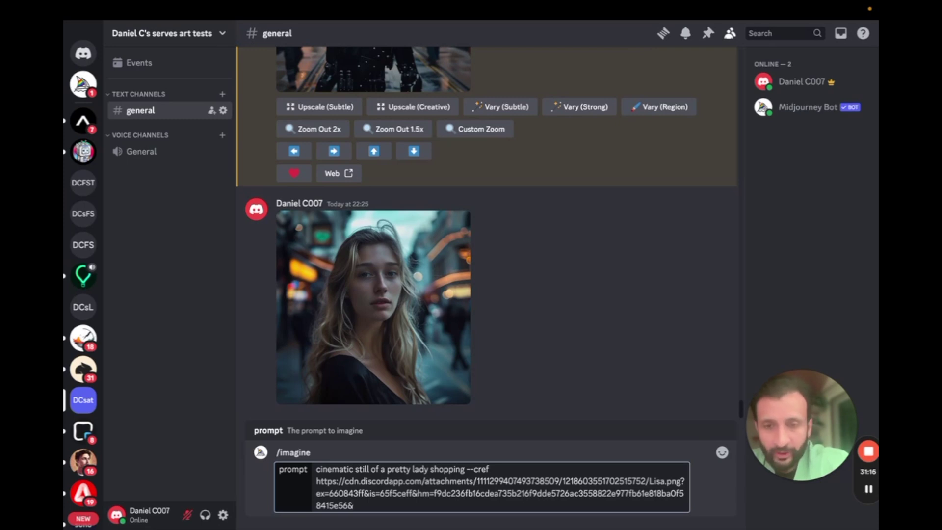
{"action": "key", "text": "Return"}
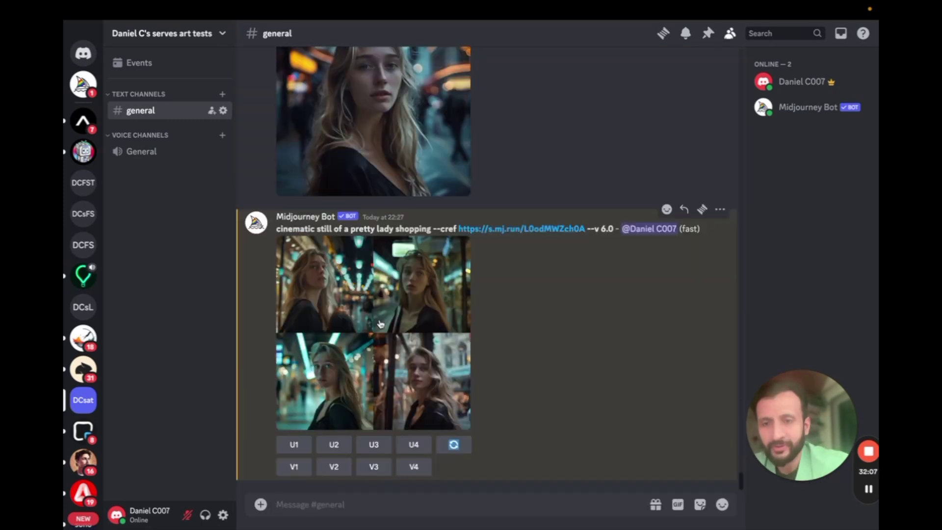
- Enlarge the returned four-image shopping grid, close it, and scroll back to it
{"action": "left_click", "coordinate": [346, 315]}
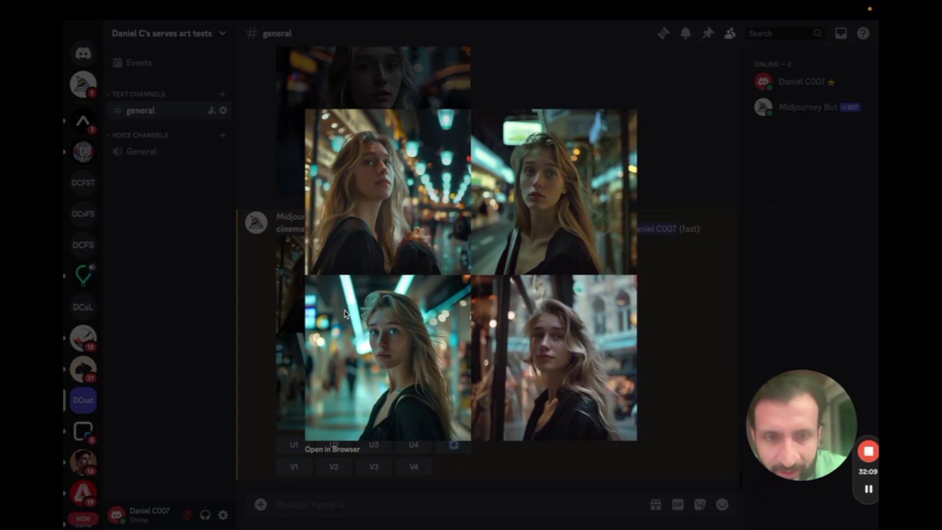
{"action": "left_click", "coordinate": [663, 362]}
{"action": "scroll", "coordinate": [663, 362], "scroll_direction": "up", "scroll_amount": 1}
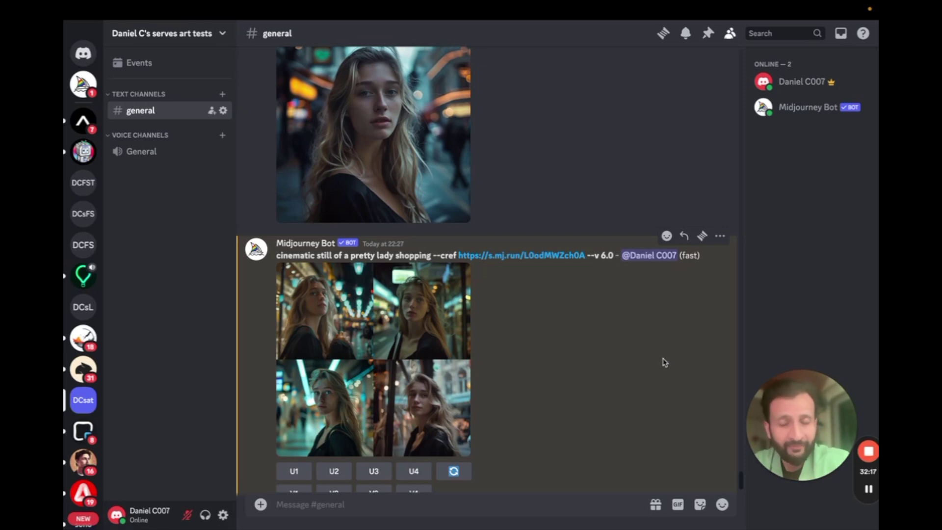
{"action": "scroll", "coordinate": [663, 362], "scroll_direction": "down", "scroll_amount": 1}
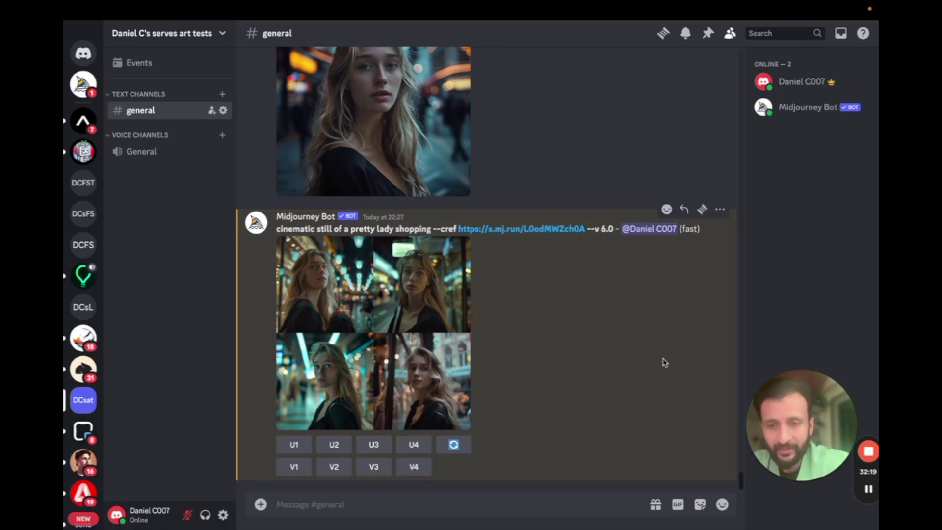
- Imagine 'cinematic still of a pretty lady in paris at a flower shop' with the Lisa.png --cref link and --cw 25
{"action": "left_click", "coordinate": [395, 500]}
{"action": "type", "text": "/"}
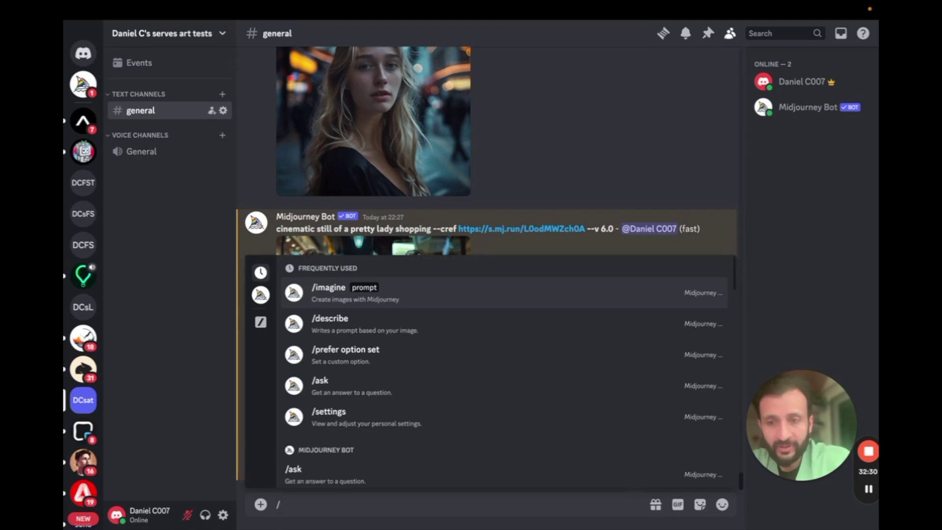
{"action": "type", "text": "imagi"}
{"action": "key", "text": "Tab"}
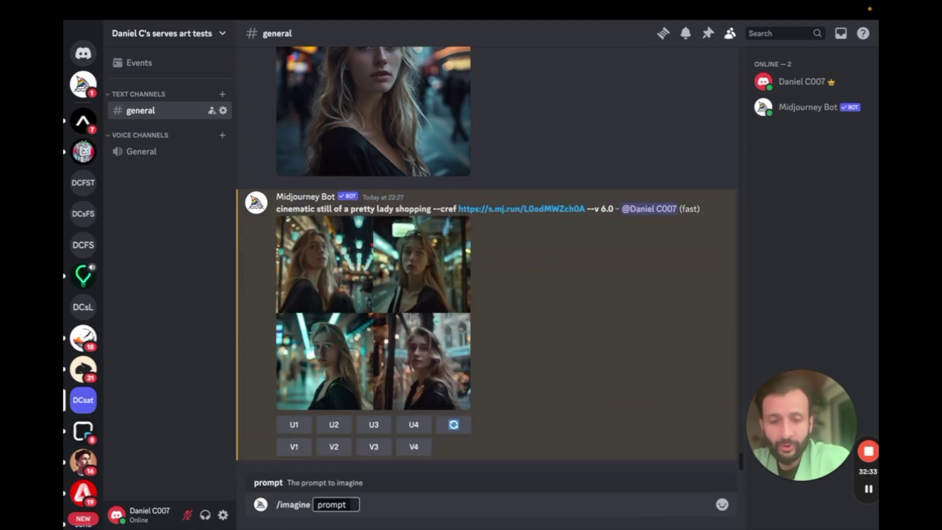
{"action": "type", "text": "c"}
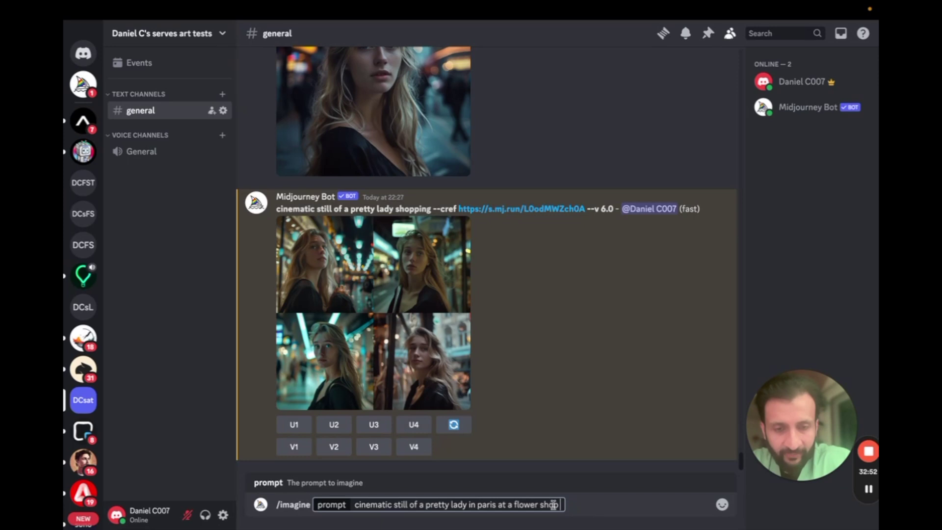
{"action": "type", "text": "-"}
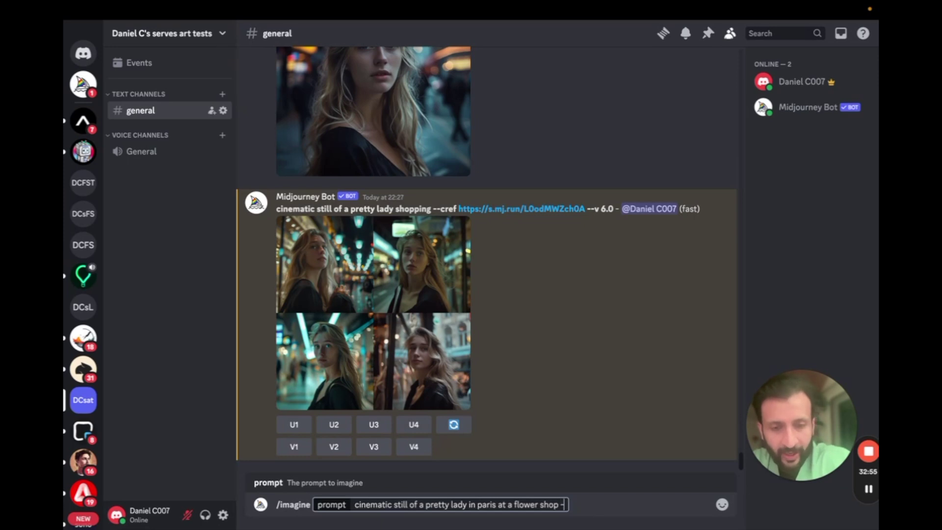
{"action": "type", "text": "-cref"}
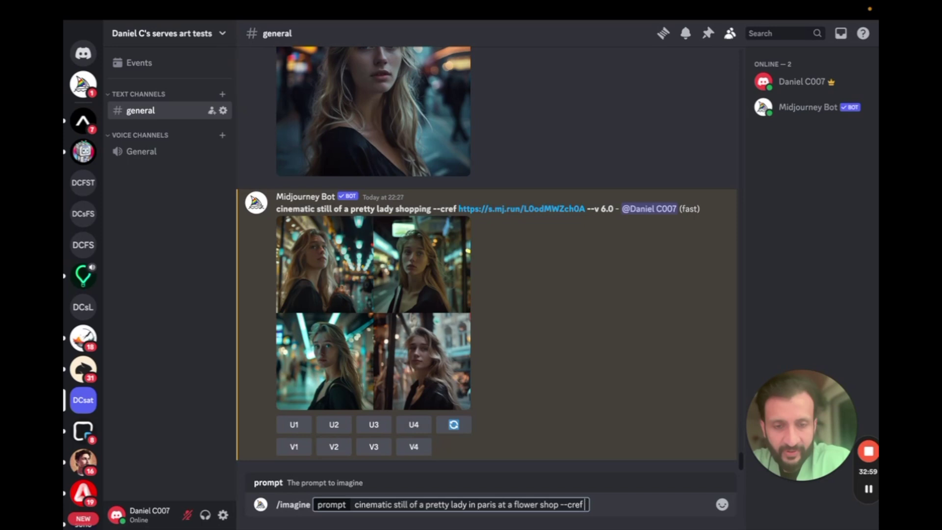
{"action": "key", "text": "super+v"}
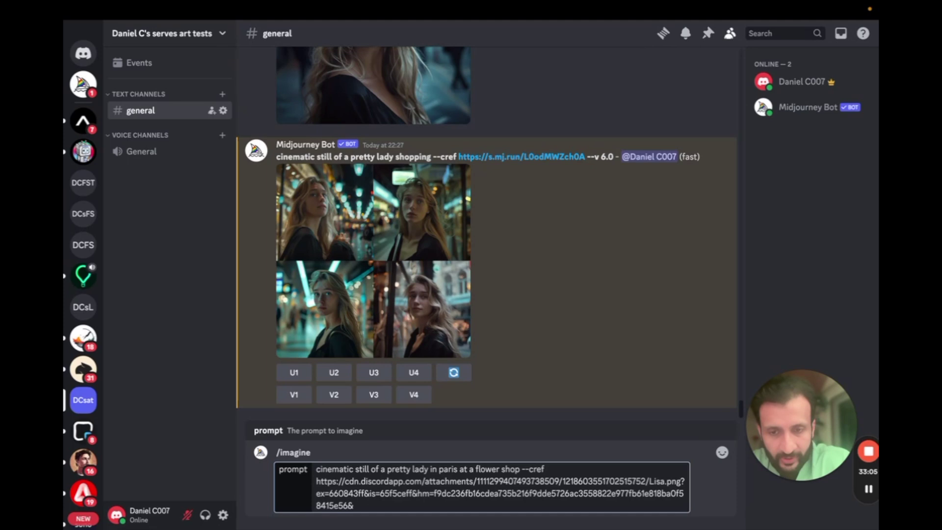
{"action": "type", "text": "--"}
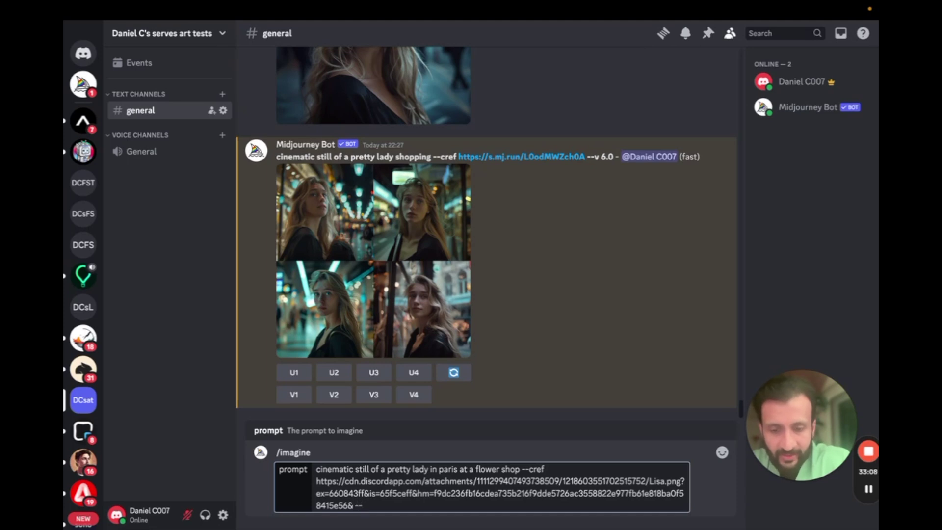
{"action": "type", "text": "cw"}
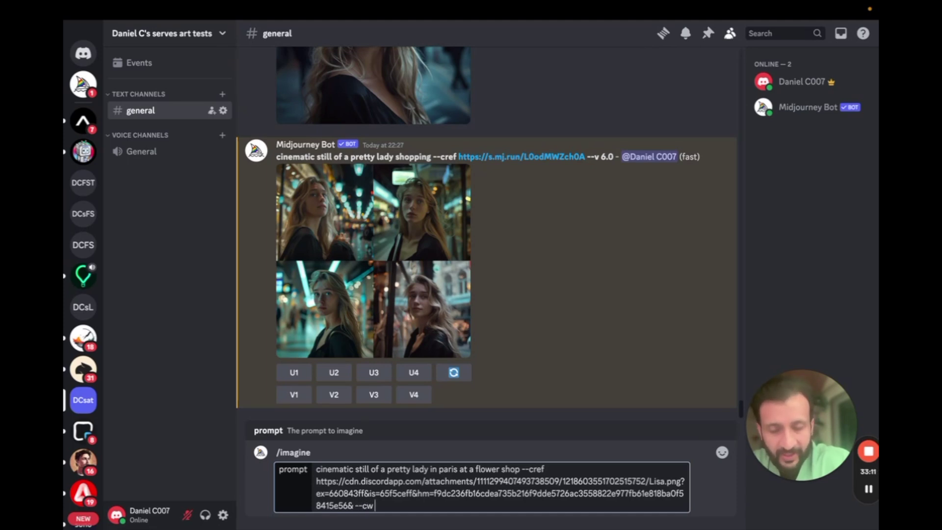
{"action": "type", "text": " 25"}
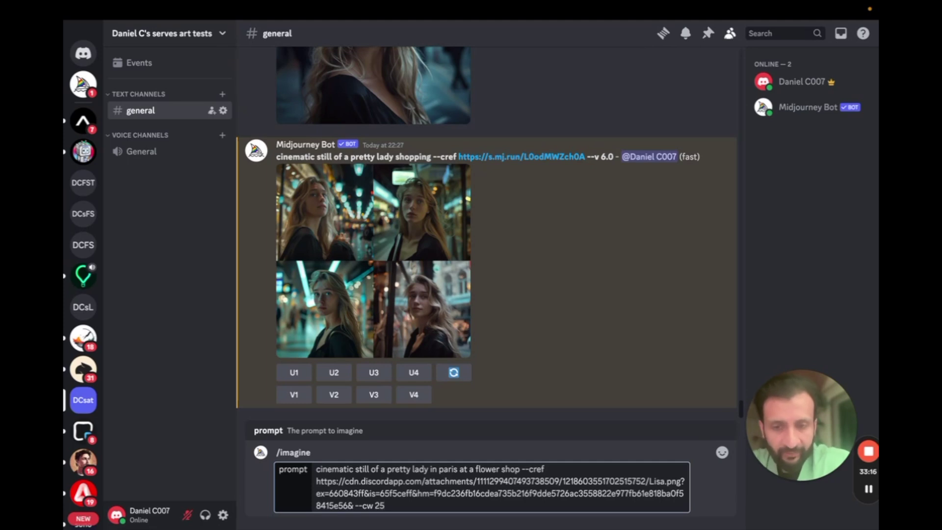
{"action": "key", "text": "Return"}
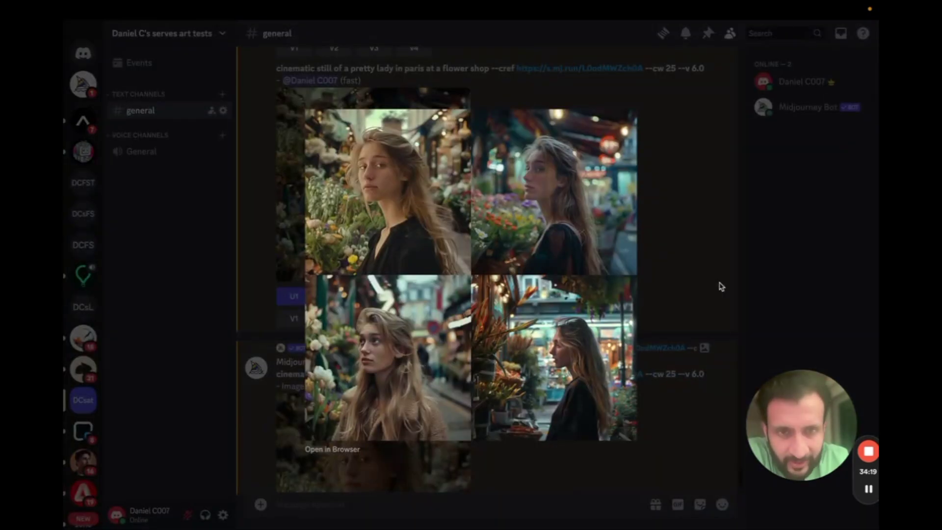
{"action": "left_click", "coordinate": [695, 267]}
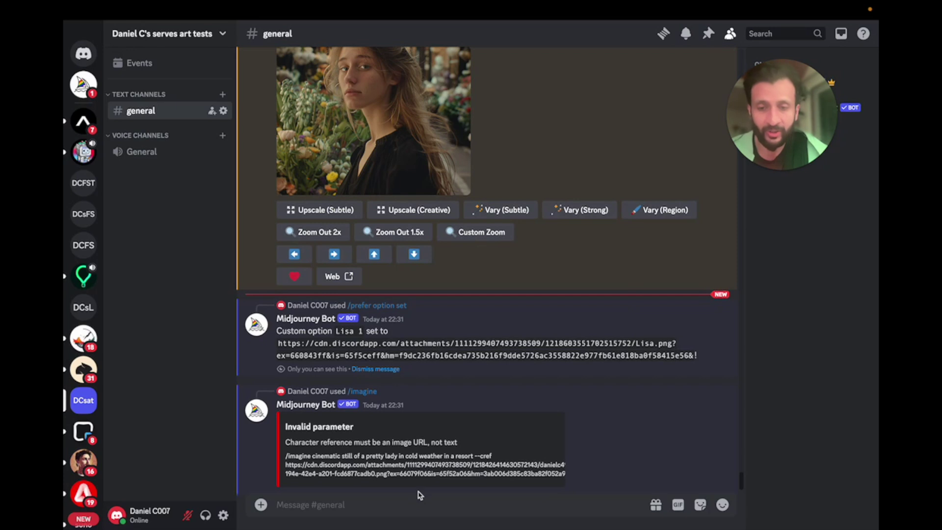
{"action": "left_click", "coordinate": [419, 506]}
{"action": "type", "text": "/"}
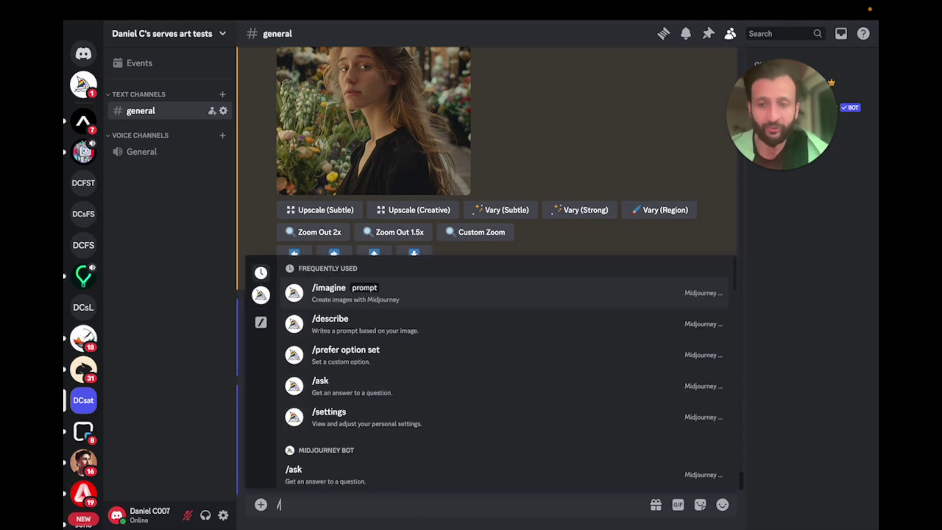
{"action": "type", "text": "se"}
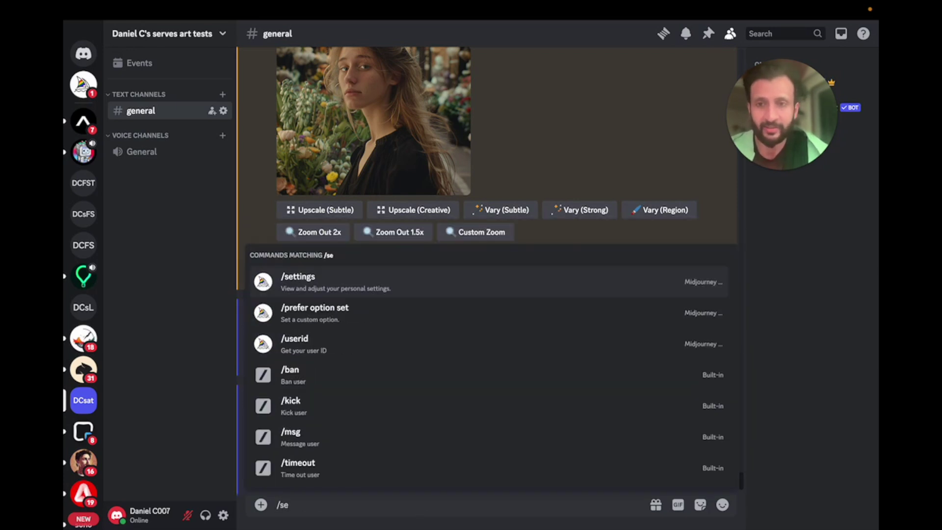
{"action": "left_click", "coordinate": [330, 321]}
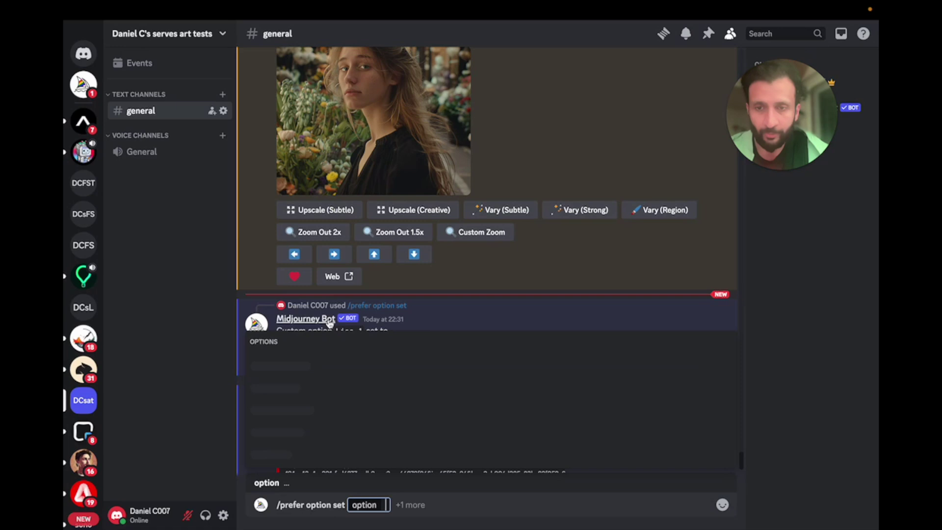
{"action": "left_click", "coordinate": [404, 507]}
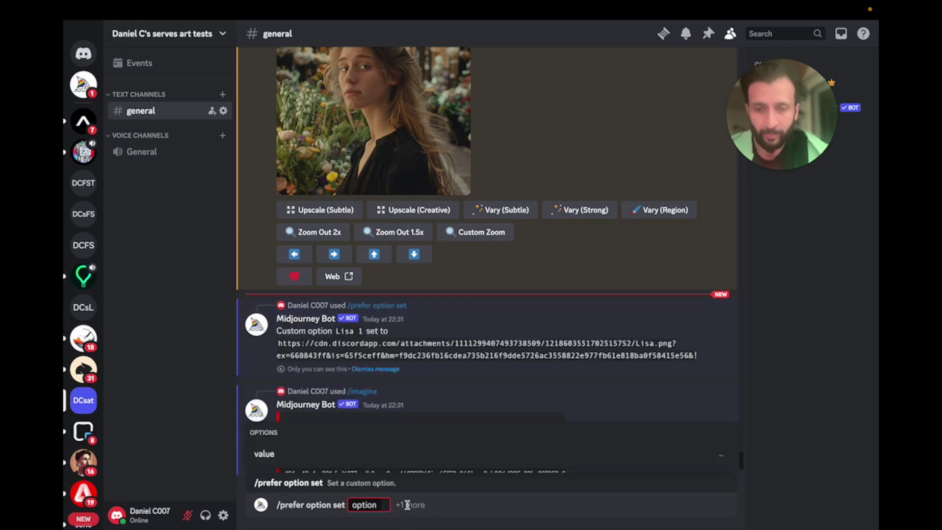
{"action": "left_click", "coordinate": [293, 455]}
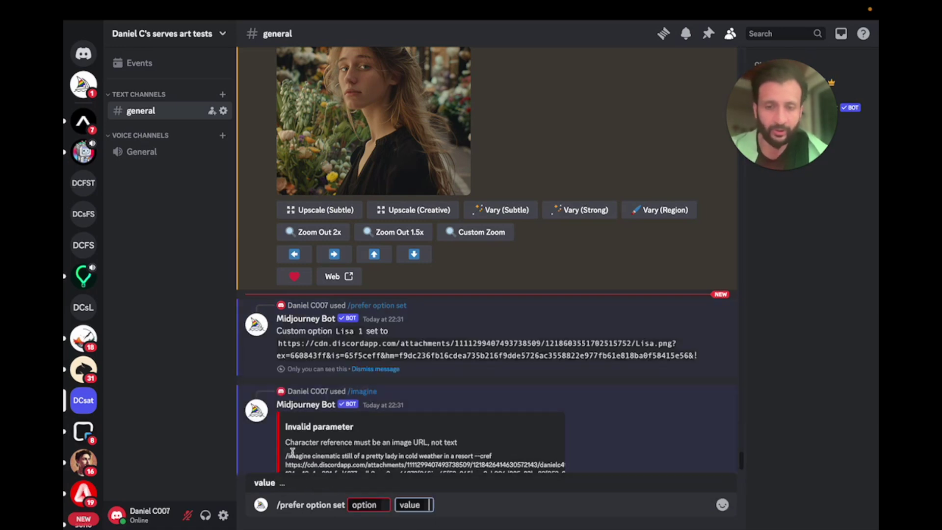
{"action": "scroll", "coordinate": [293, 454], "scroll_direction": "up", "scroll_amount": 4}
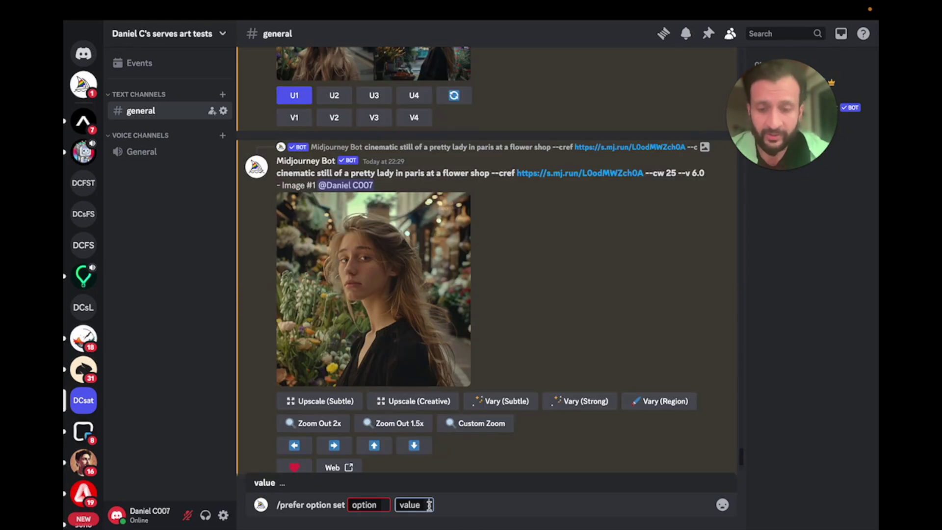
{"action": "type", "text": "https://s.mj.run/L0odMWZch0A"}
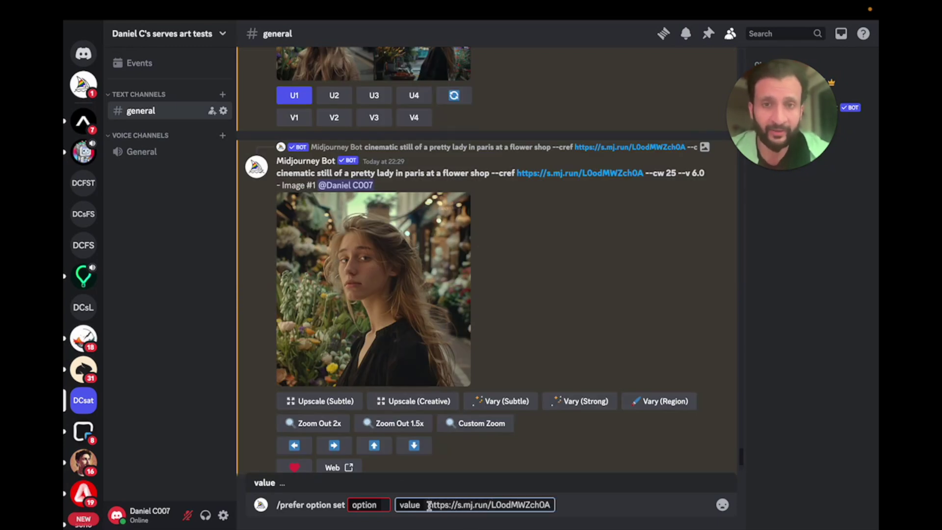
{"action": "left_click", "coordinate": [384, 504]}
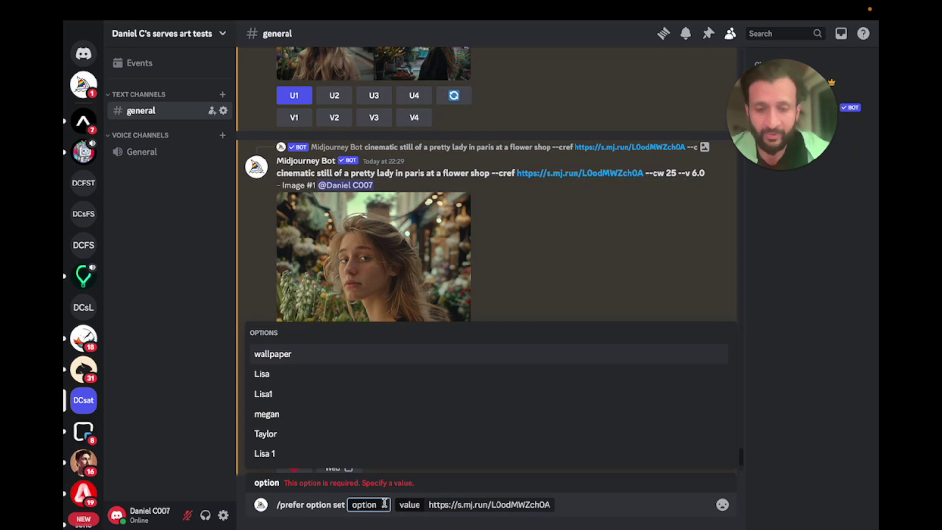
{"action": "type", "text": "lisa"}
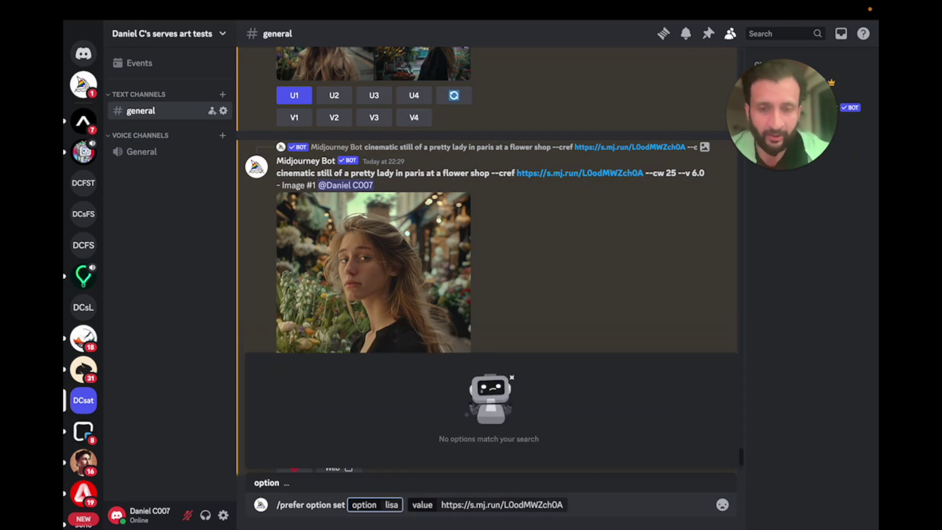
{"action": "key", "text": "Return"}
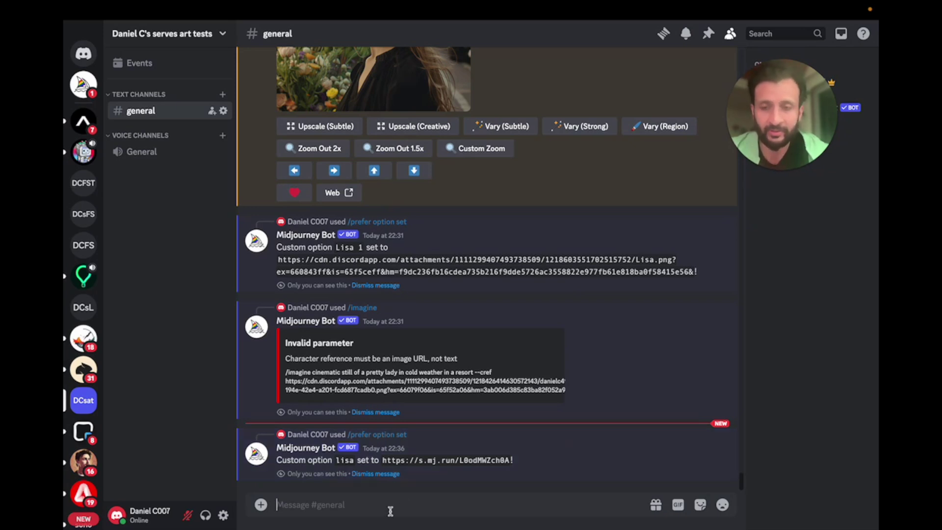
- Imagine 'cinematic still of a pretty lady in mumbai at a shop --cref --lisa' using the saved shortcut
{"action": "type", "text": "/i"}
{"action": "key", "text": "Tab"}
{"action": "type", "text": "cinematic still of a pretty lady in mumbai at a shop"}
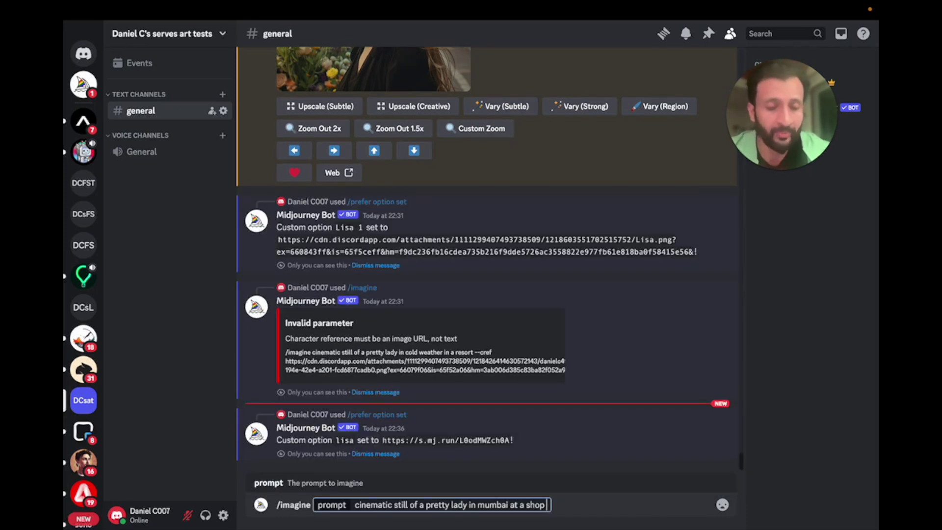
{"action": "type", "text": "--c"}
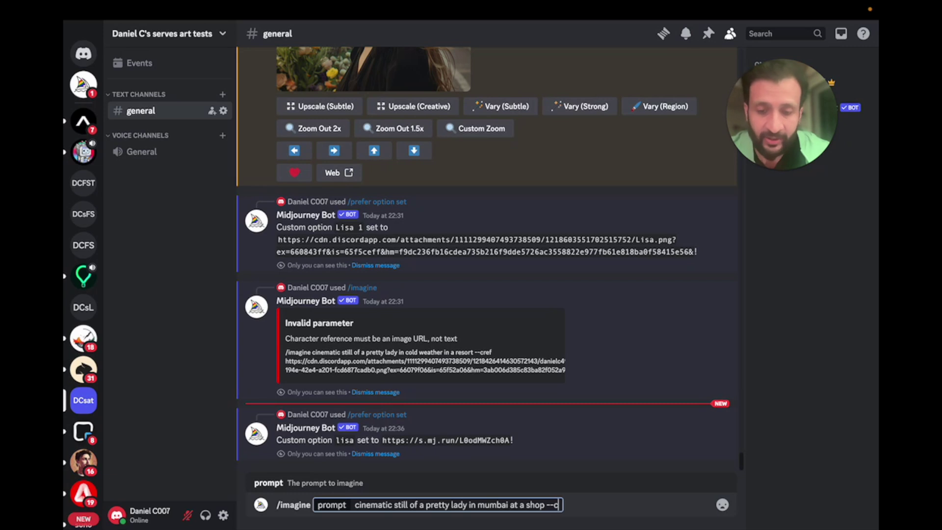
{"action": "type", "text": "ref"}
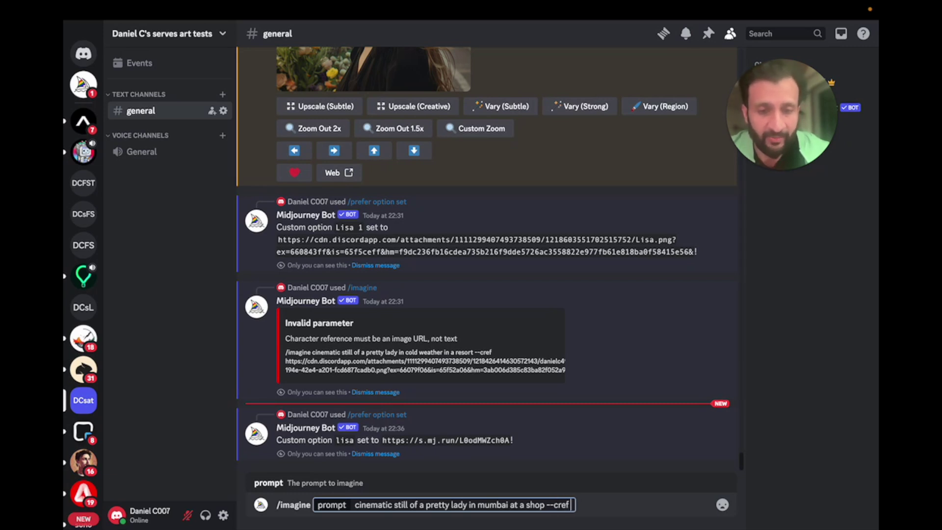
{"action": "type", "text": " --"}
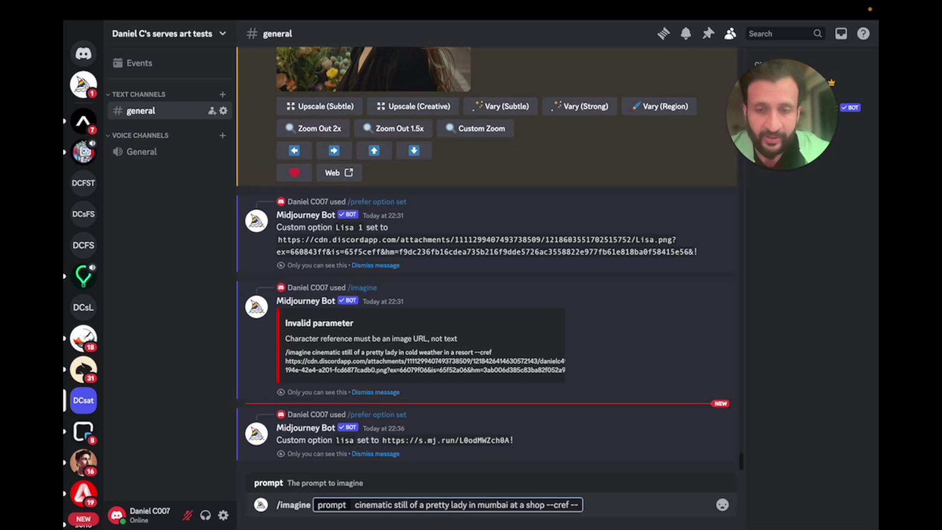
{"action": "type", "text": "lisa"}
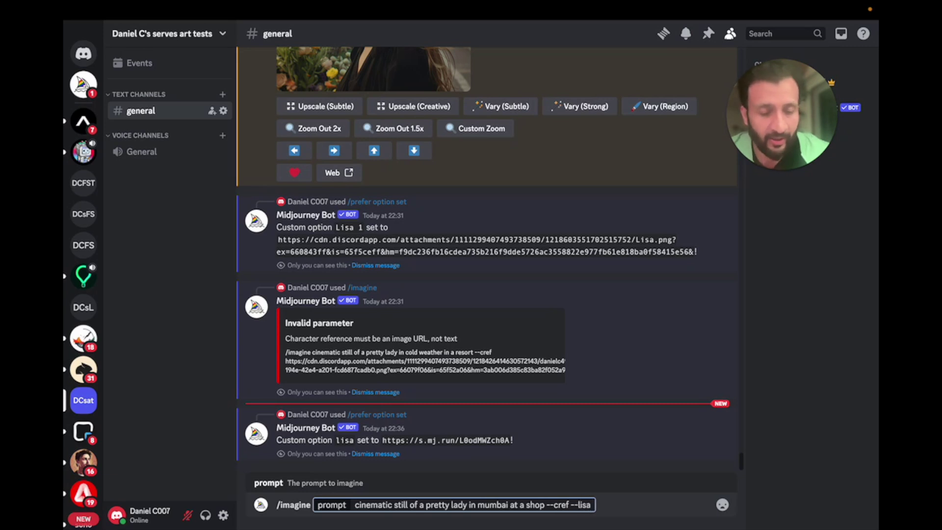
{"action": "key", "text": "Return"}
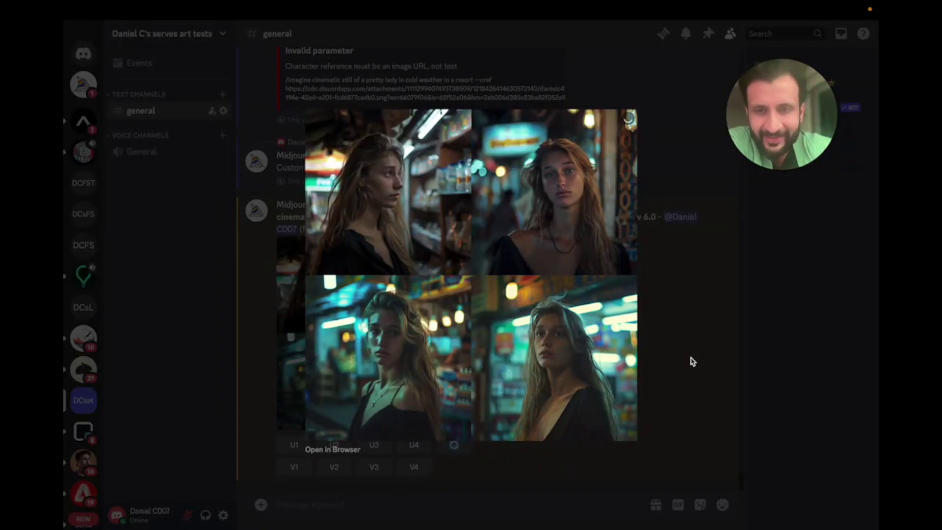
{"action": "left_click", "coordinate": [692, 362]}
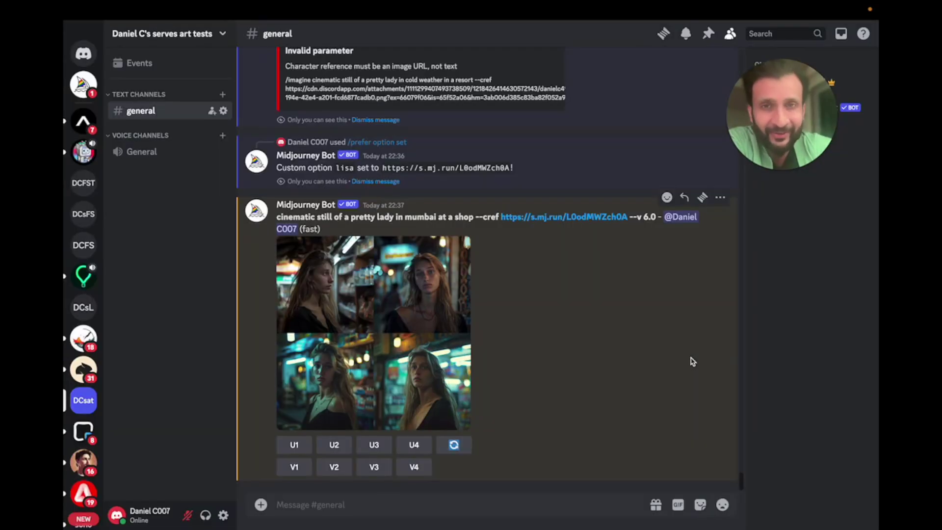